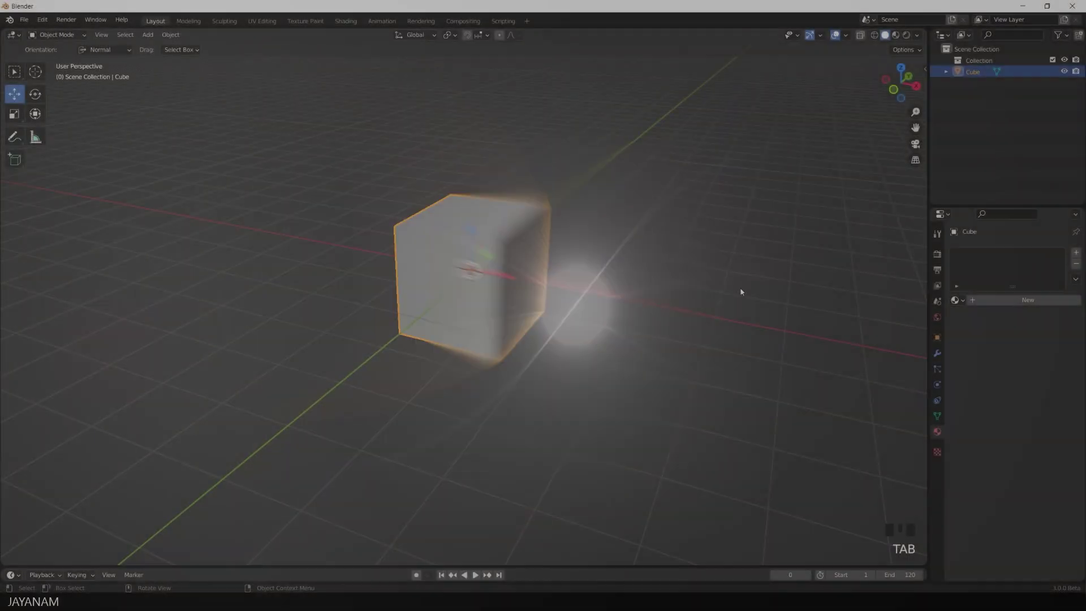
Raise the cube along Z with grid snapping by half its height, resting its bottom face on the ground plane.
{"action": "left_click", "coordinate": [658, 298]}
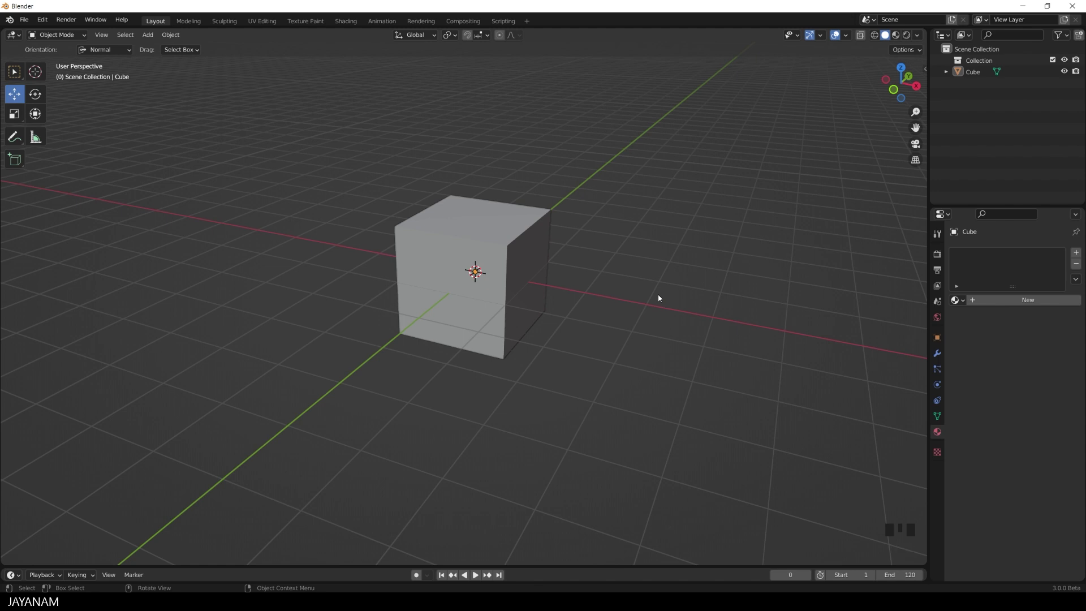
{"action": "left_click", "coordinate": [505, 250]}
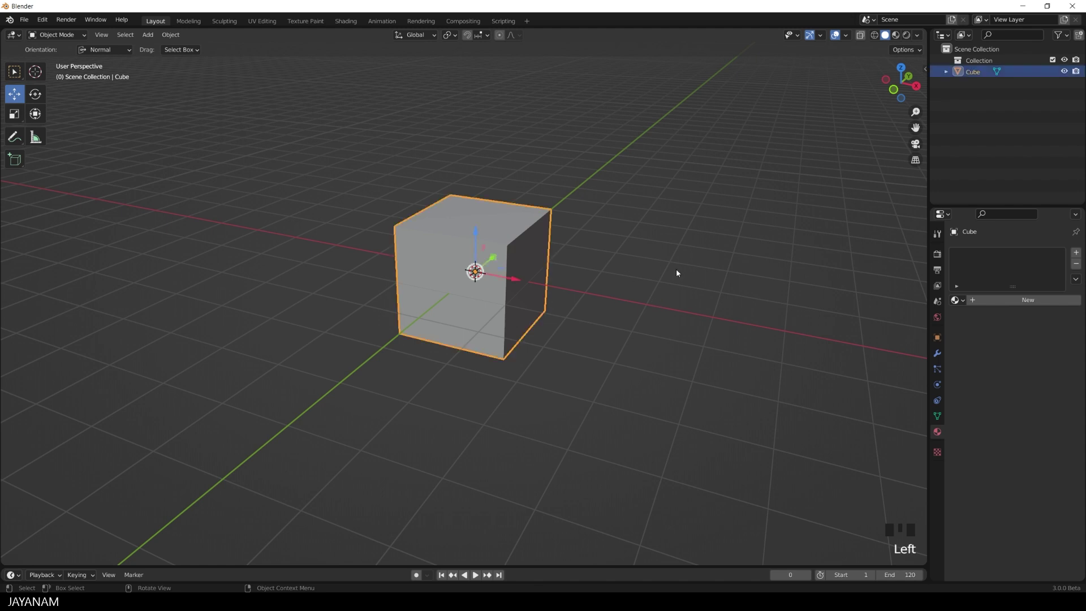
{"action": "middle_click_drag", "start_coordinate": [601, 300], "coordinate": [633, 261]}
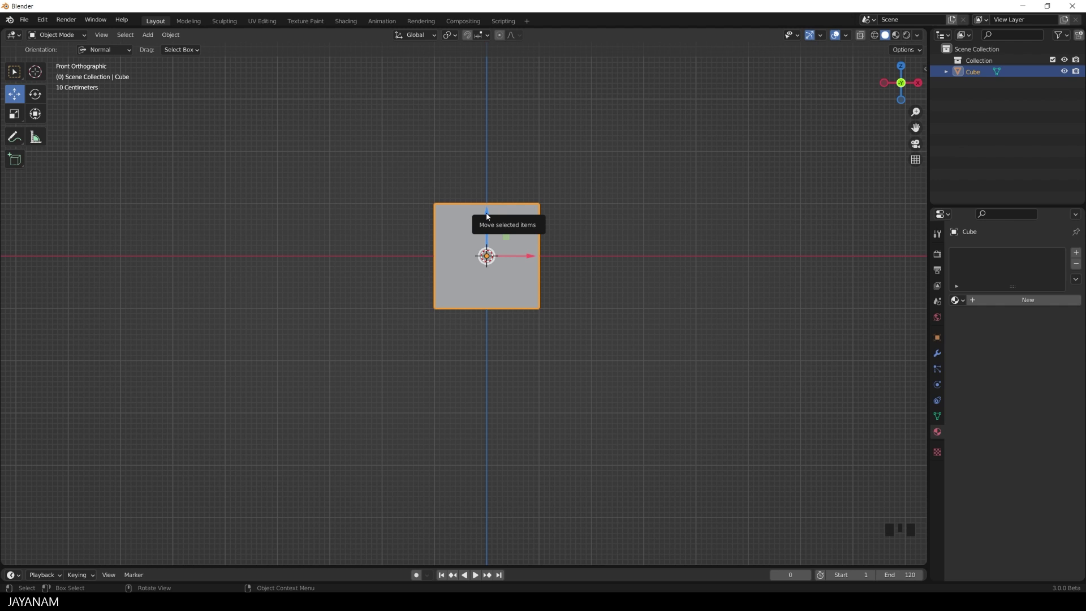
{"action": "left_click_drag", "start_coordinate": [491, 214], "coordinate": [491, 161], "text": "ctrl"}
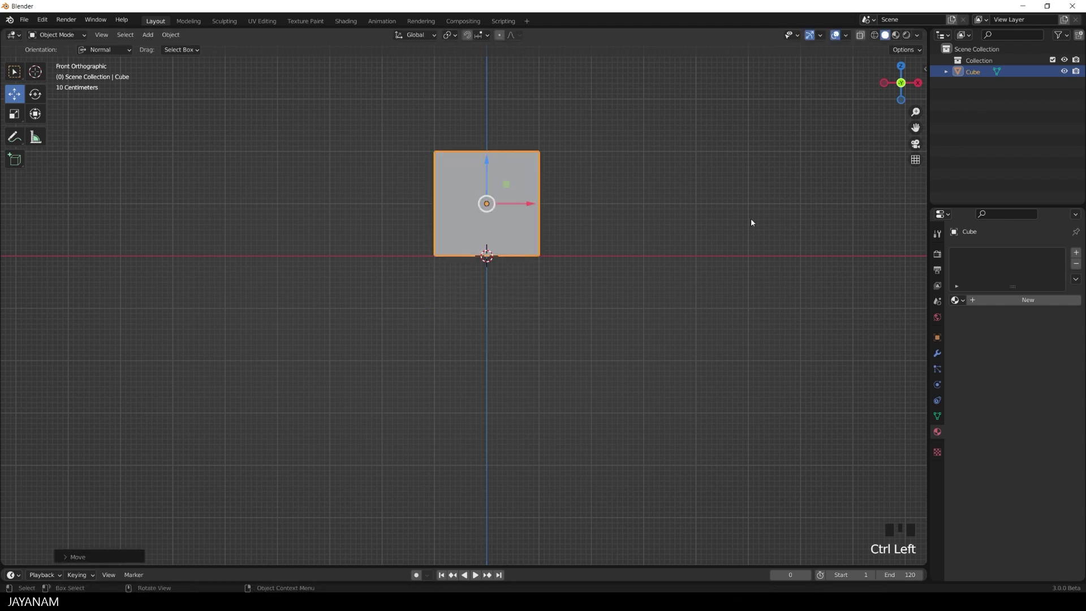
In Edit Mode, lower the cube's top face to flatten the block into a thin slab.
{"action": "middle_click_drag", "start_coordinate": [752, 207], "coordinate": [683, 247]}
{"action": "key", "text": "Tab"}
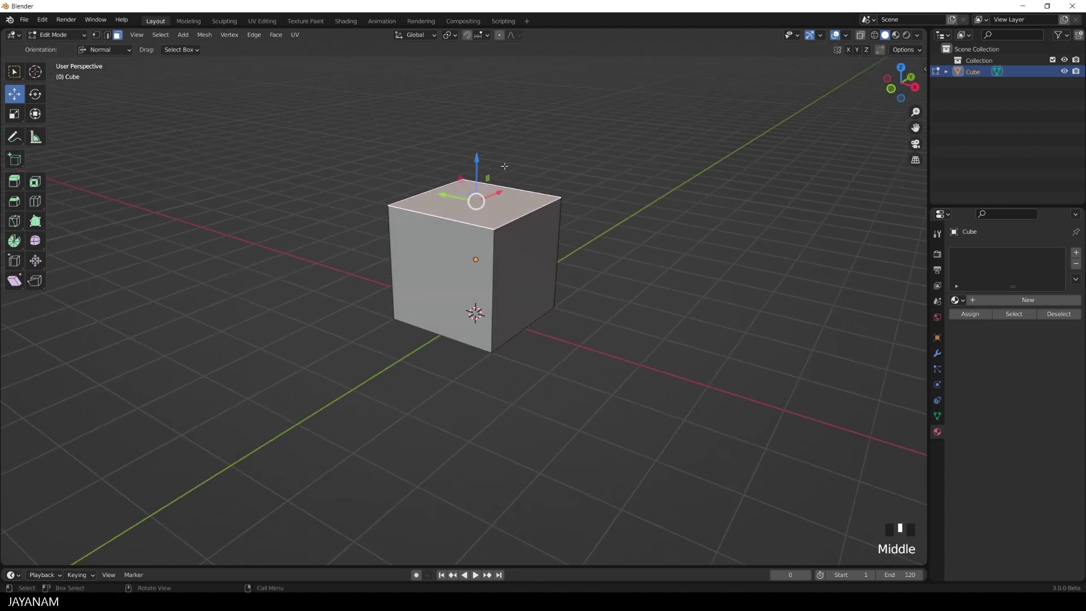
{"action": "left_click_drag", "start_coordinate": [478, 161], "coordinate": [475, 256]}
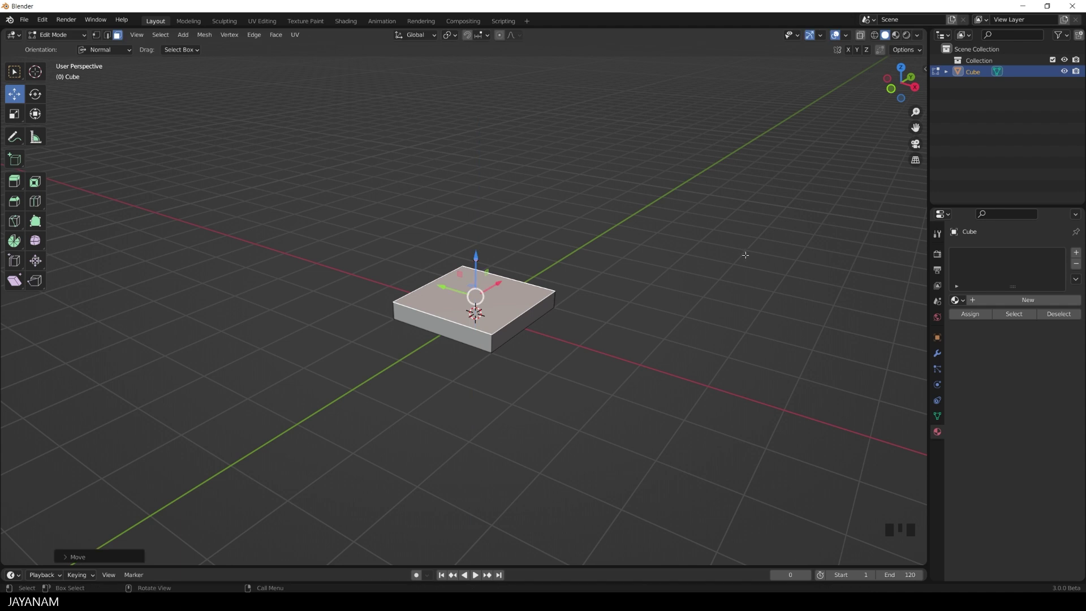
Inset the slab's top face and raise the inner face slightly to slope the surrounding border.
{"action": "left_click", "coordinate": [35, 183]}
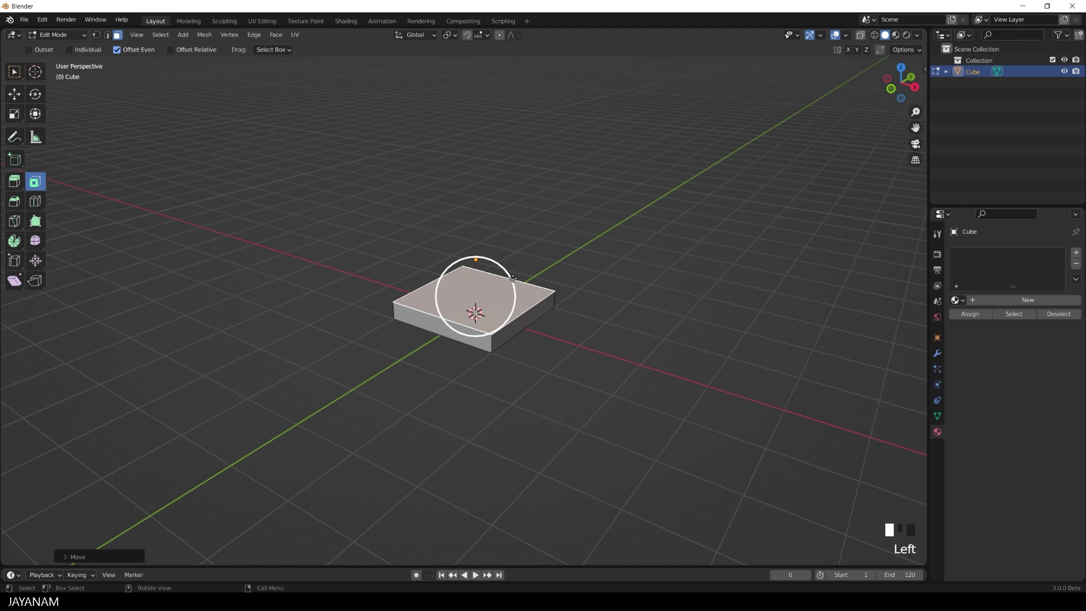
{"action": "left_click_drag", "start_coordinate": [513, 278], "coordinate": [503, 281]}
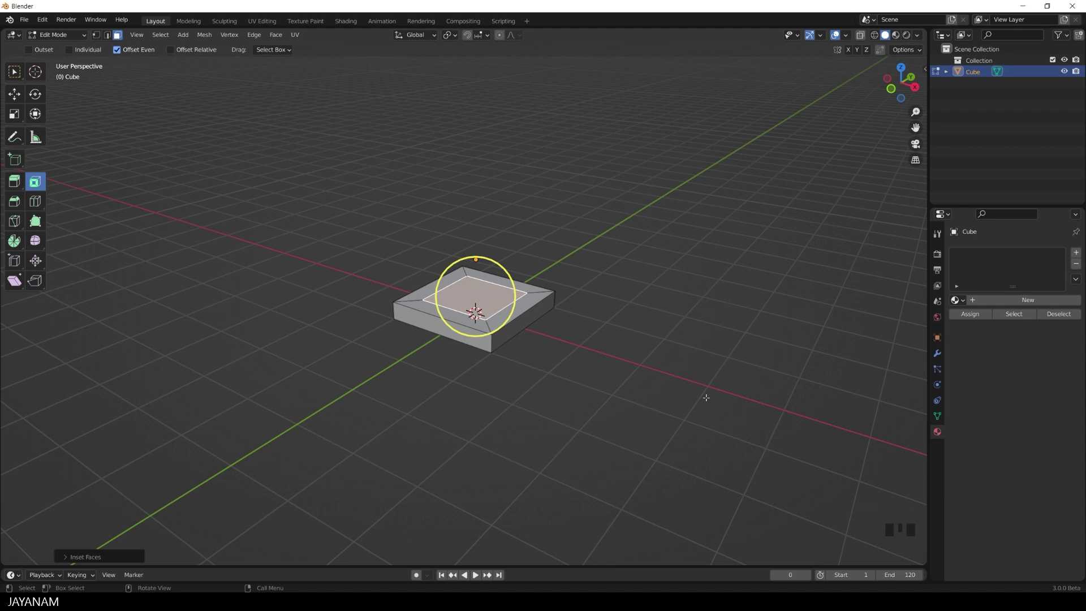
{"action": "left_click", "coordinate": [18, 97]}
{"action": "left_click_drag", "start_coordinate": [476, 257], "coordinate": [475, 250]}
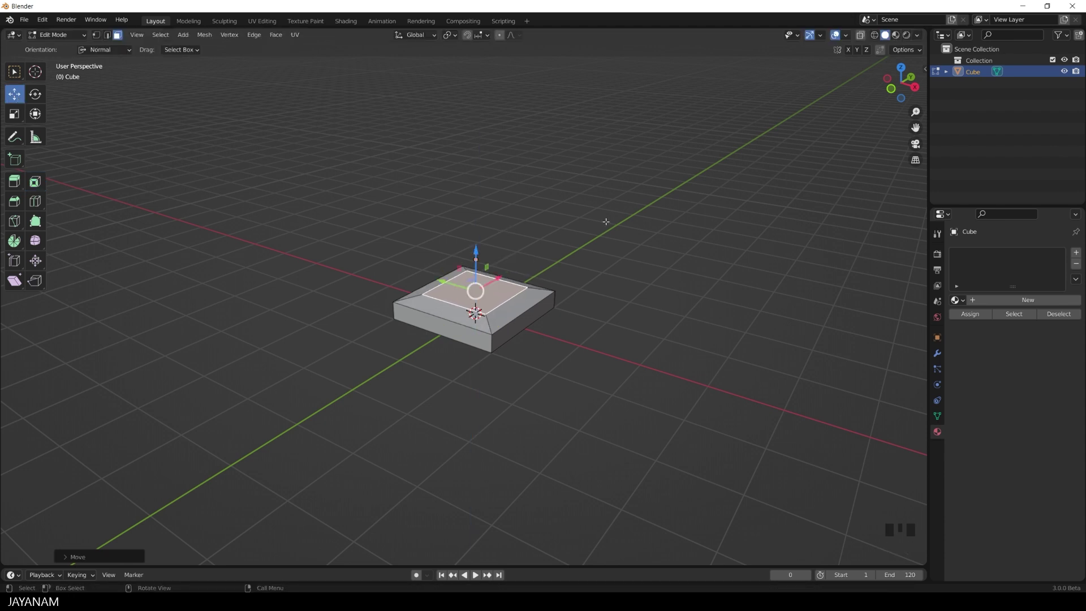
Extrude the raised inner face upward into a tall square pillar and check the shape in Object Mode.
{"action": "left_click", "coordinate": [15, 182]}
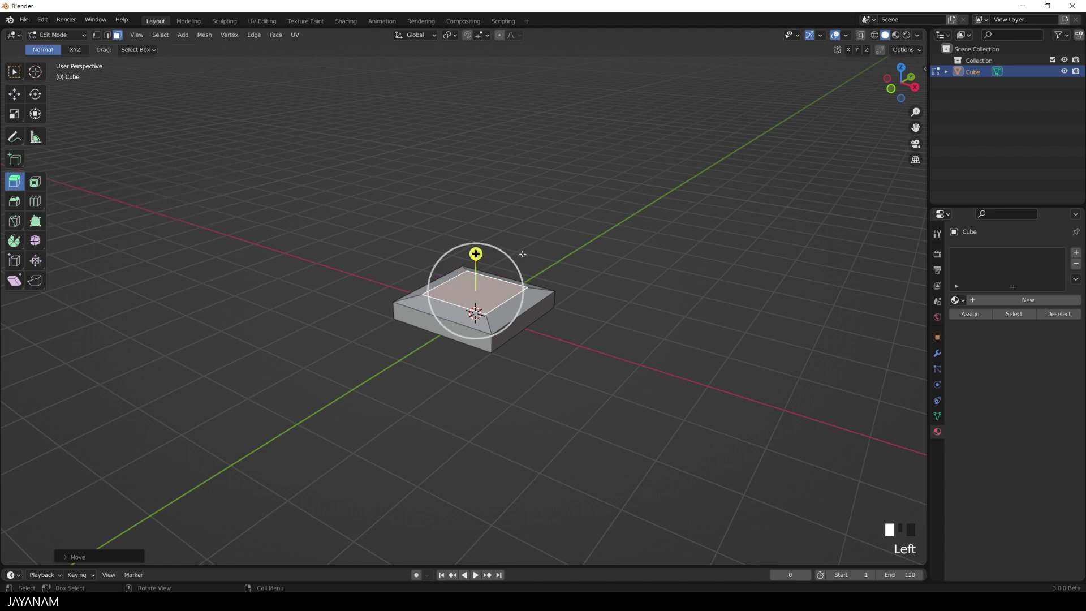
{"action": "left_click_drag", "start_coordinate": [476, 254], "coordinate": [476, 113]}
{"action": "mouse_move", "coordinate": [710, 239]}
{"action": "middle_mouse_down"}
{"action": "mouse_move", "coordinate": [744, 238]}
{"action": "mouse_move", "coordinate": [700, 237]}
{"action": "middle_mouse_up"}
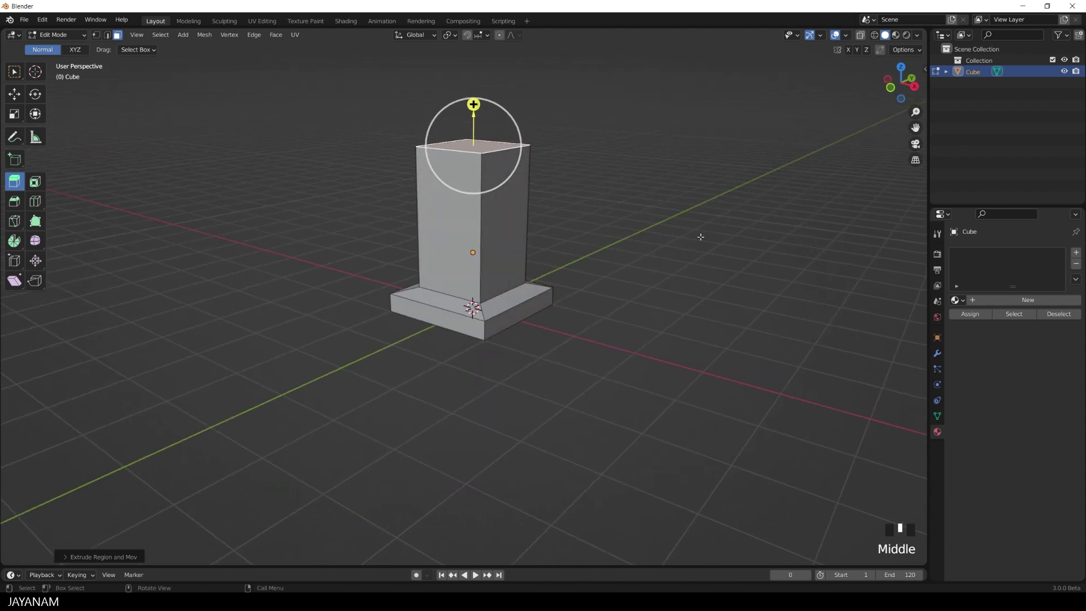
{"action": "key", "text": "Tab"}
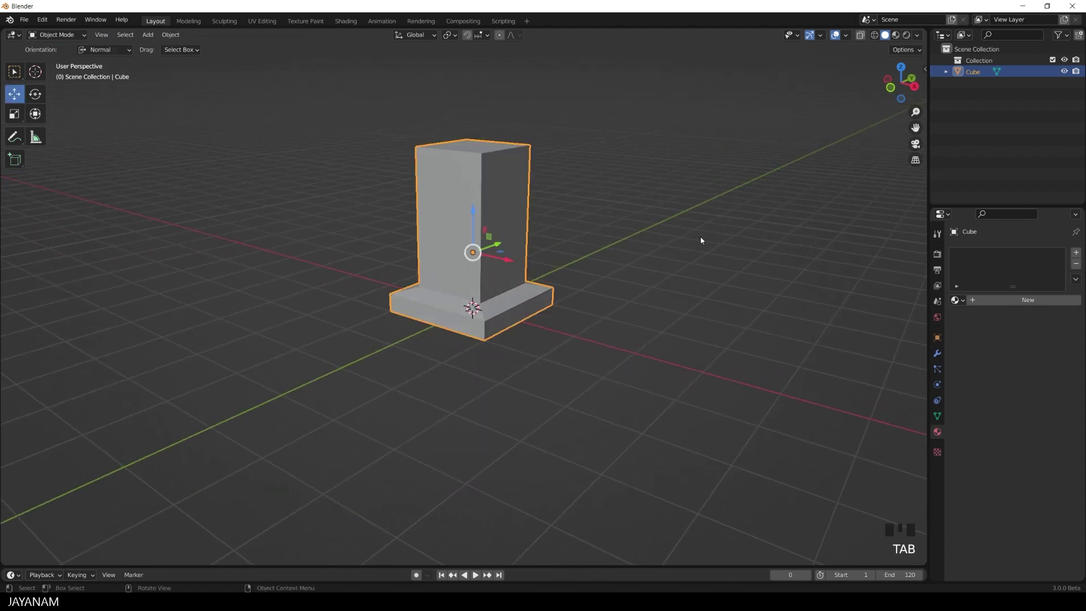
{"action": "middle_click_drag", "start_coordinate": [700, 239], "coordinate": [685, 316], "text": "shift"}
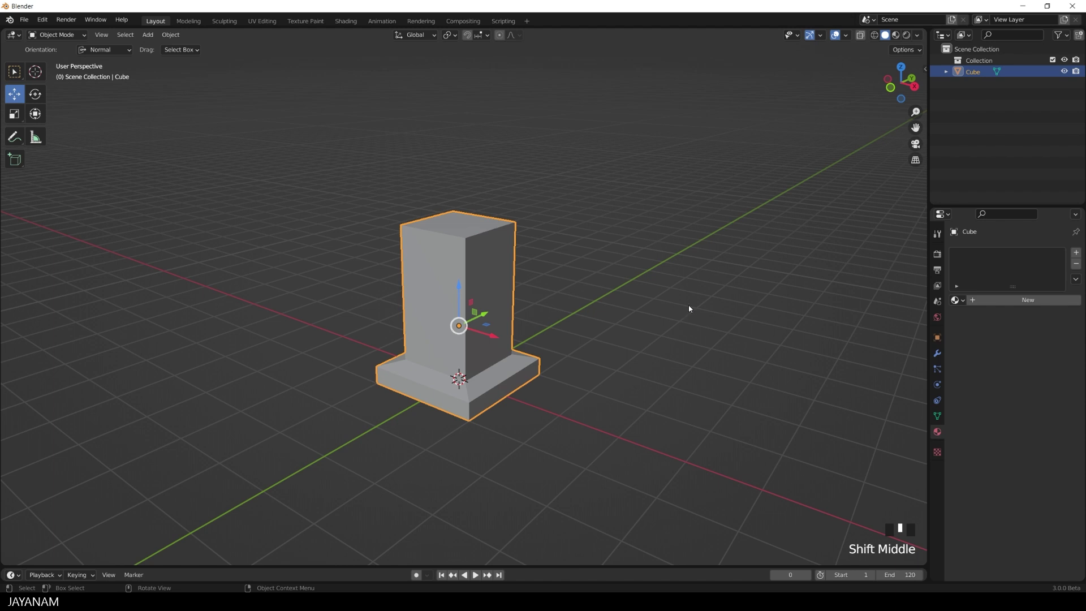
Make the pillar taller by moving its top face farther up in Edit Mode.
{"action": "key", "text": "Tab"}
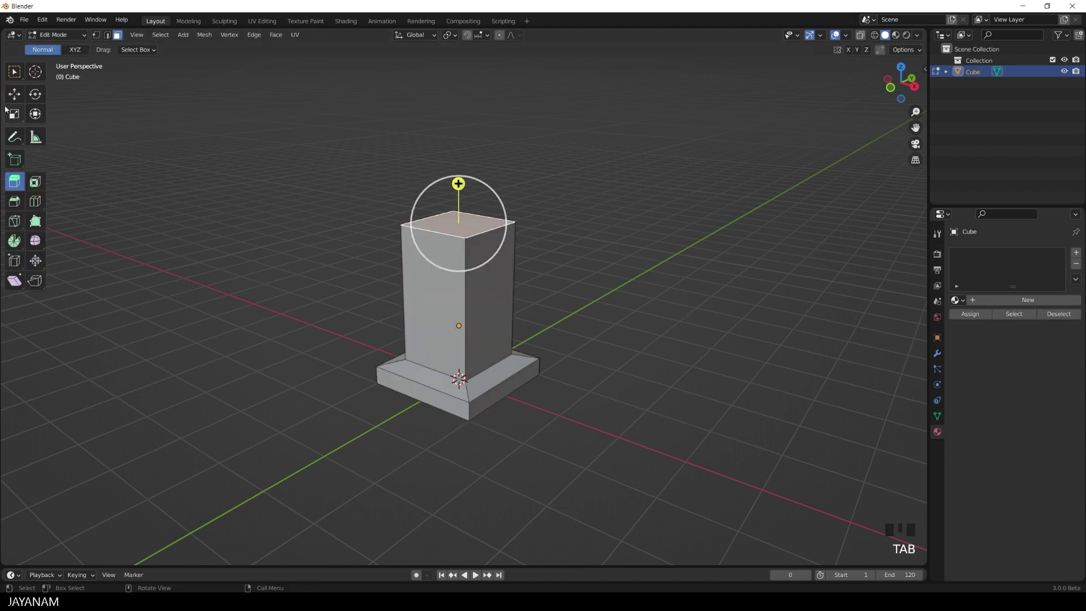
{"action": "left_click", "coordinate": [20, 98]}
{"action": "left_click_drag", "start_coordinate": [460, 184], "coordinate": [459, 153]}
{"action": "middle_click_drag", "start_coordinate": [574, 259], "coordinate": [614, 270]}
{"action": "scroll", "coordinate": [625, 260], "scroll_direction": "down", "scroll_amount": 2}
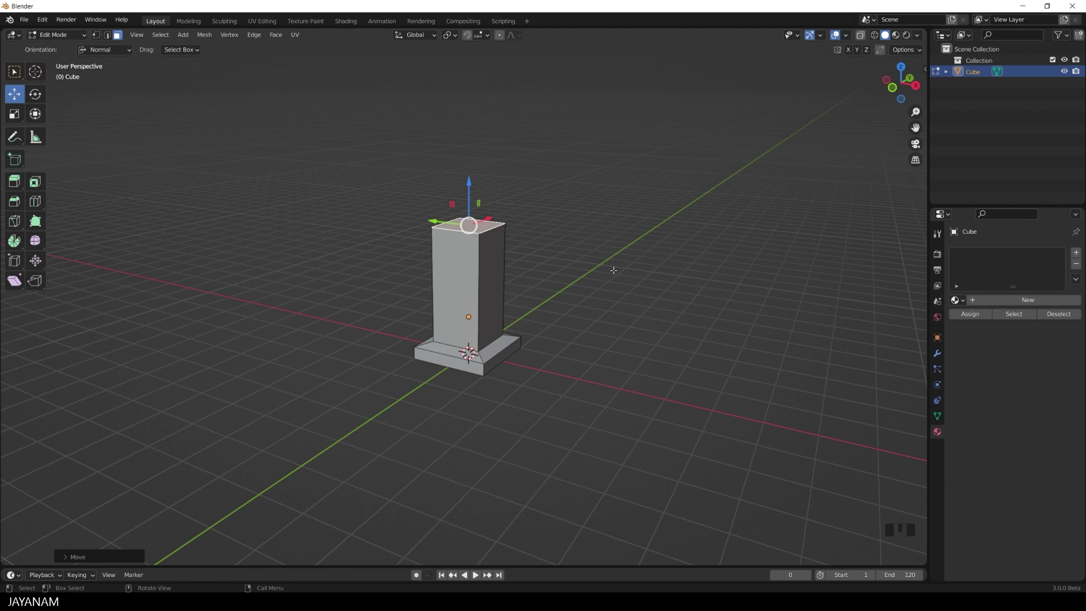
Switch to Sculpt Mode and voxel-remesh the pillar with a voxel size of 0.0210.
{"action": "key", "text": "ctrl+Tab"}
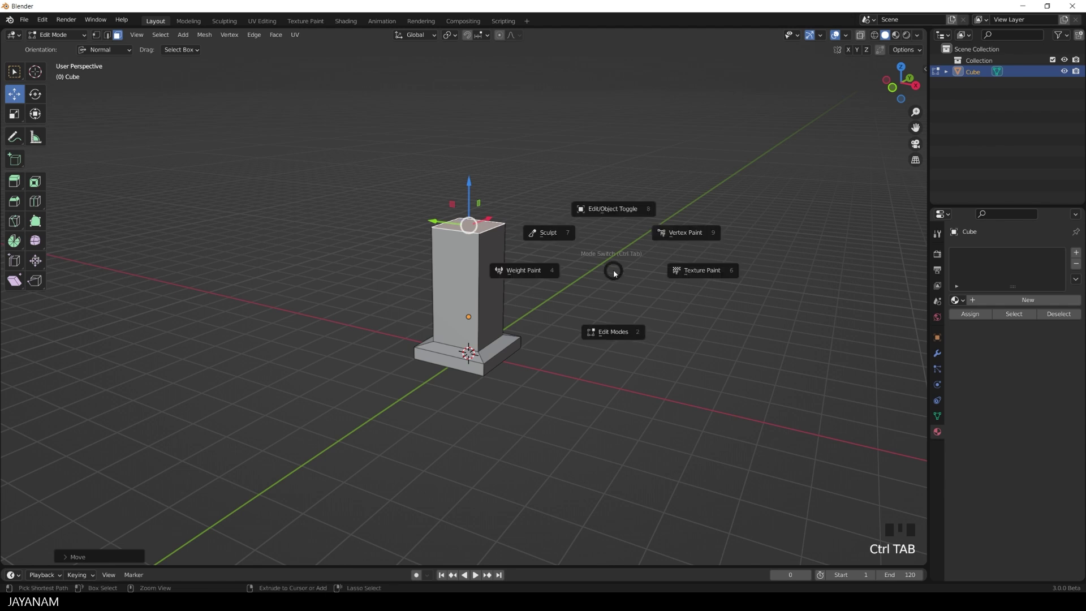
{"action": "left_click", "coordinate": [543, 238]}
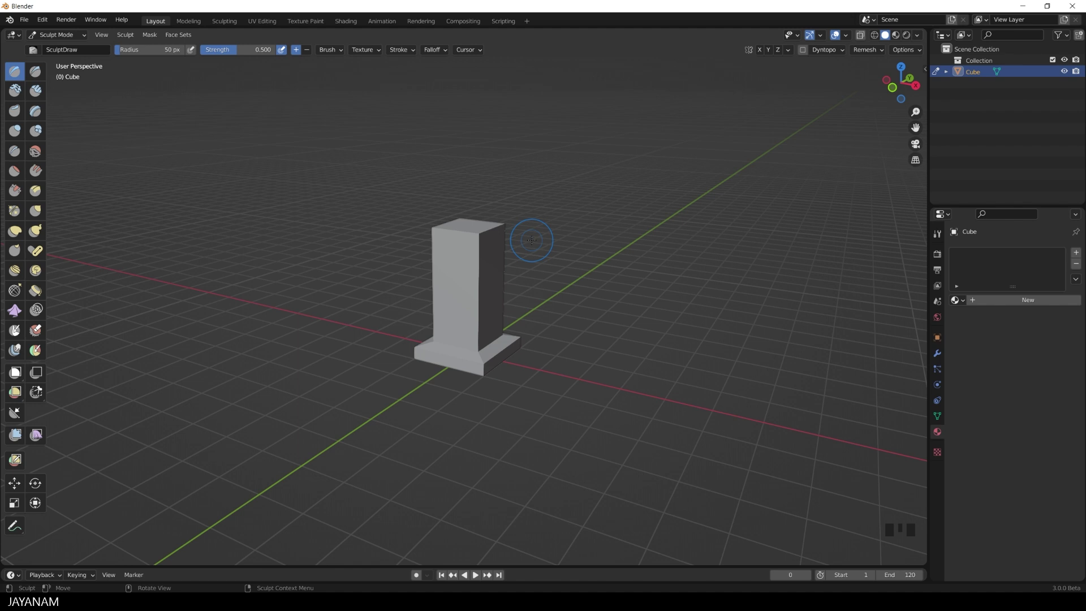
{"action": "key", "text": "shift+r"}
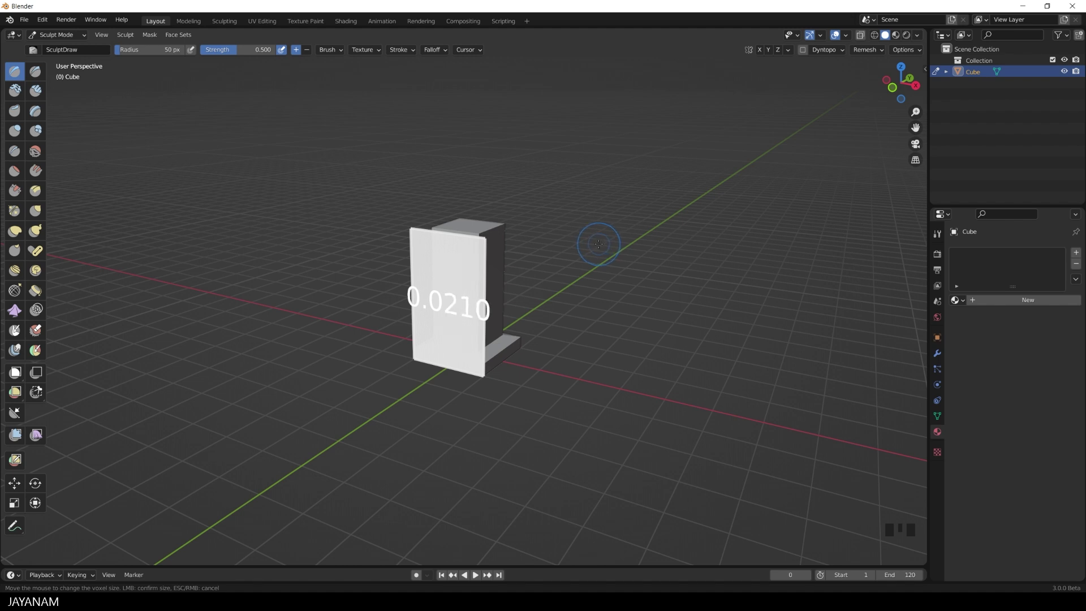
{"action": "left_click", "coordinate": [599, 243]}
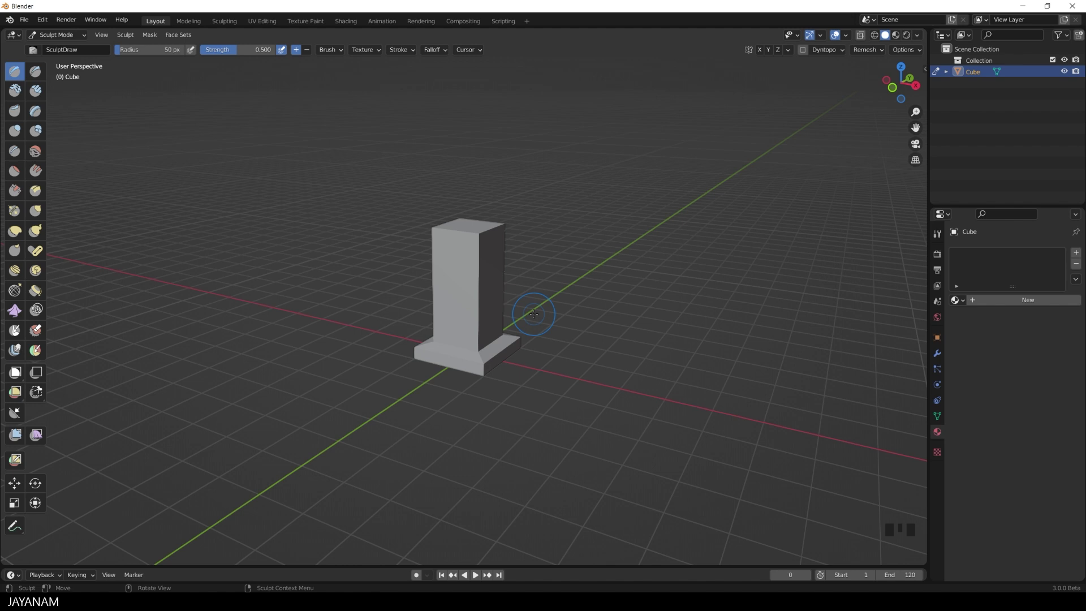
{"action": "key", "text": "ctrl+r"}
Examine the density of the remeshed topology in Edit Mode, and return to Sculpt Mode.
{"action": "scroll", "coordinate": [533, 310], "scroll_direction": "up", "scroll_amount": 2}
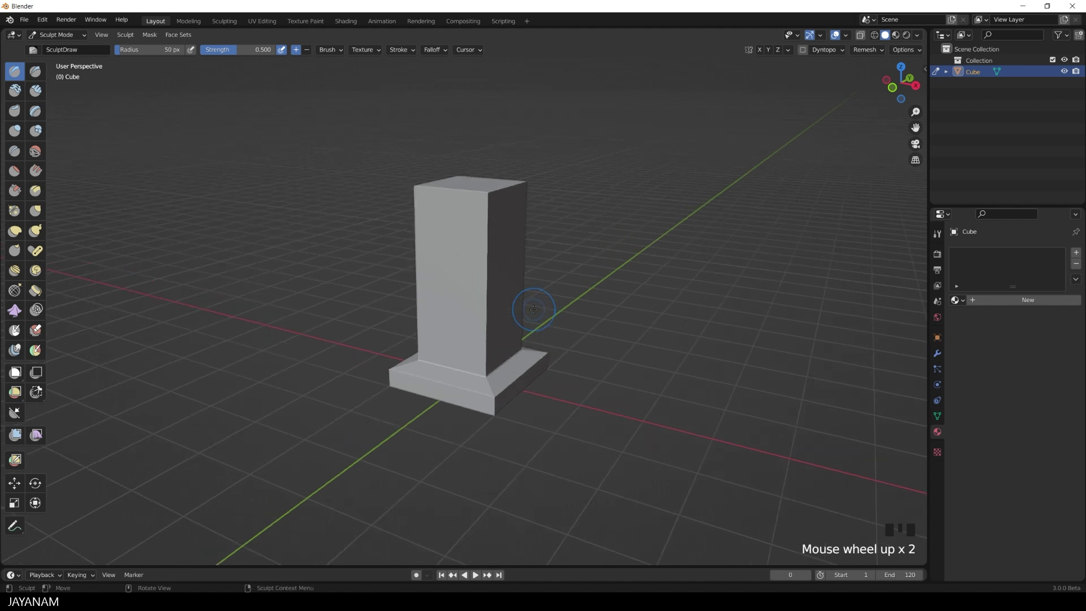
{"action": "middle_click_drag", "start_coordinate": [534, 310], "coordinate": [553, 317]}
{"action": "key", "text": "Tab"}
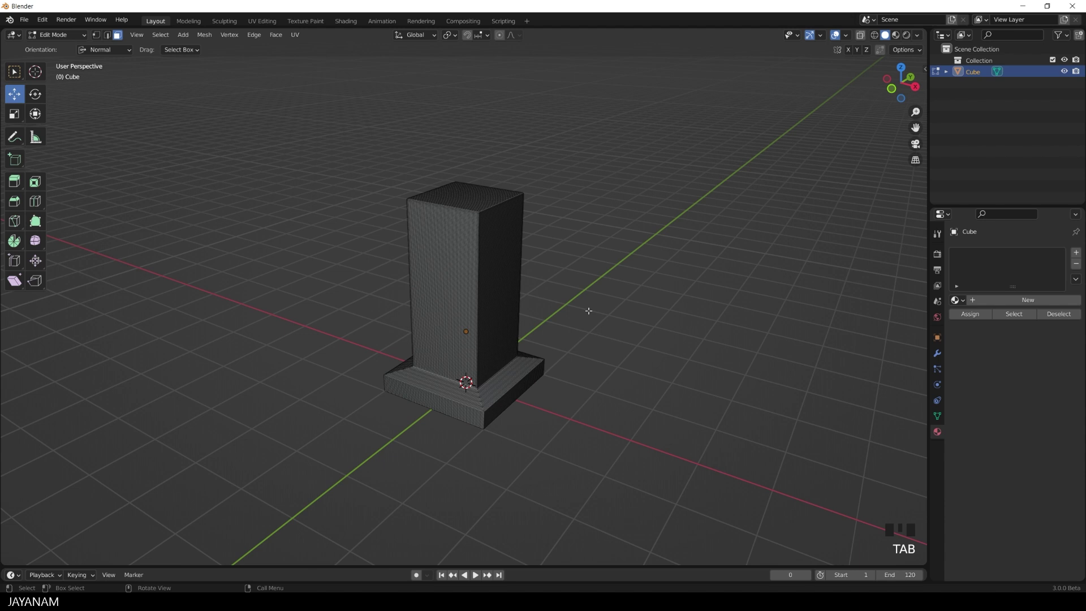
{"action": "scroll", "coordinate": [588, 311], "scroll_direction": "up", "scroll_amount": 3}
{"action": "scroll", "coordinate": [586, 310], "scroll_direction": "down", "scroll_amount": 3}
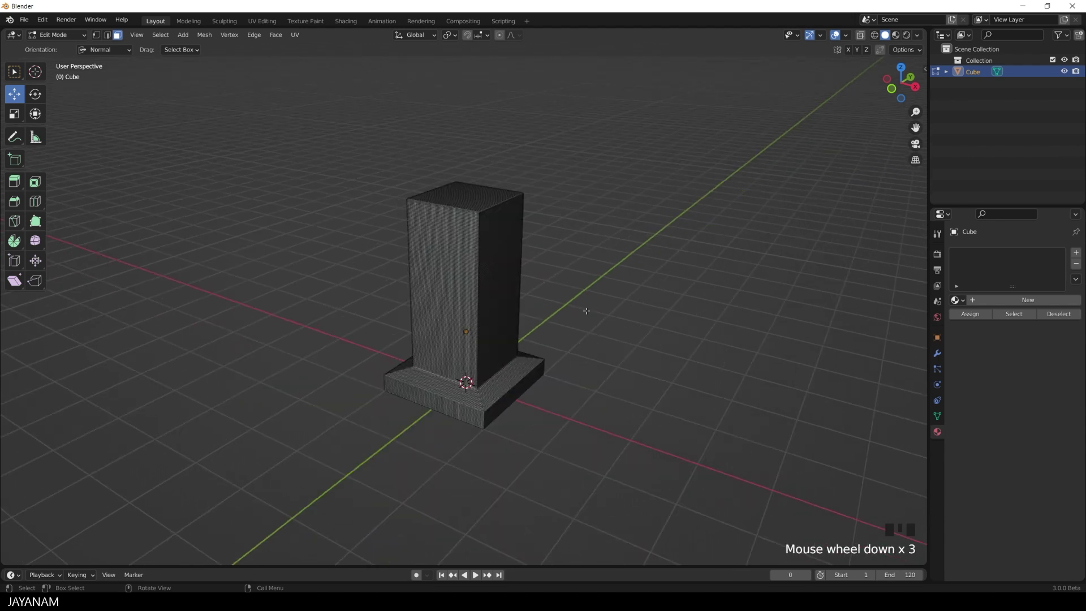
{"action": "scroll", "coordinate": [587, 310], "scroll_direction": "down", "scroll_amount": 2}
{"action": "scroll", "coordinate": [587, 311], "scroll_direction": "up", "scroll_amount": 1}
{"action": "key", "text": "Tab"}
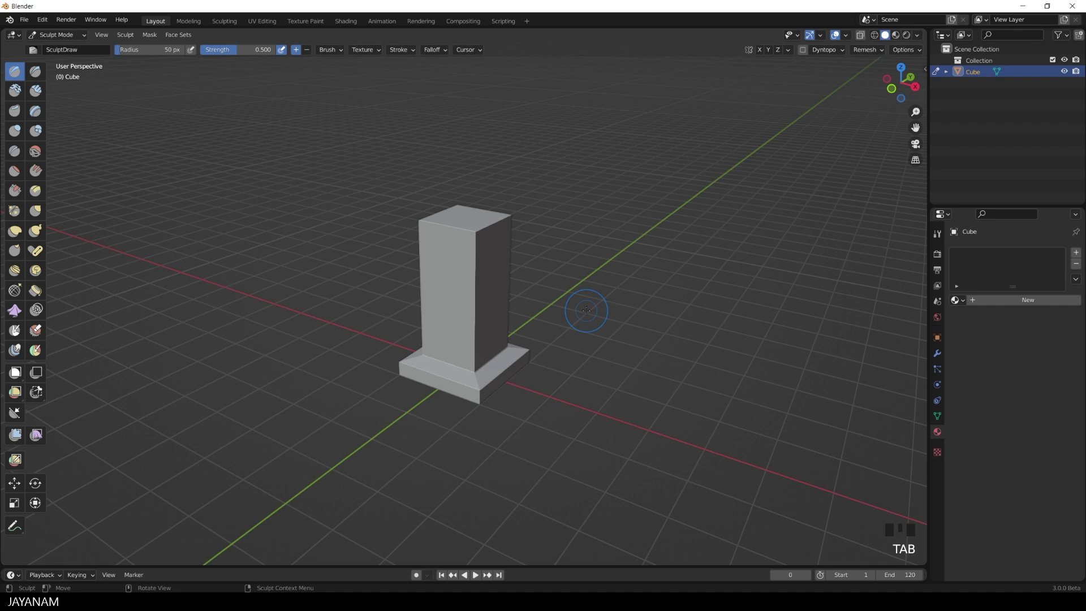
Set the viewport lighting to MatCap, enable Cavity, and lower the strength of its screen-space ridge and valley effect.
{"action": "left_click", "coordinate": [917, 35]}
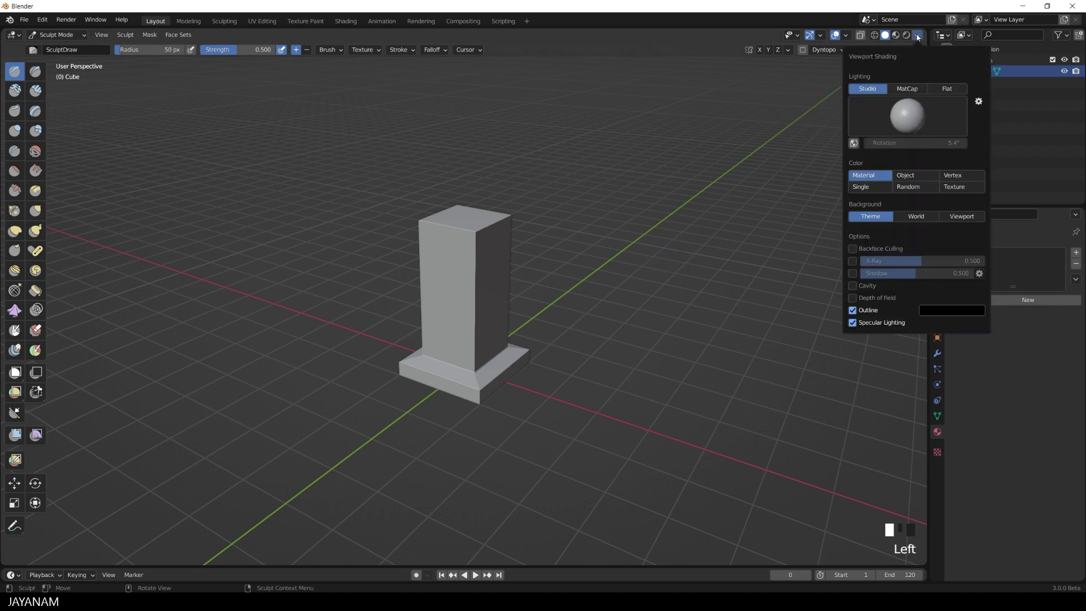
{"action": "left_click", "coordinate": [904, 91]}
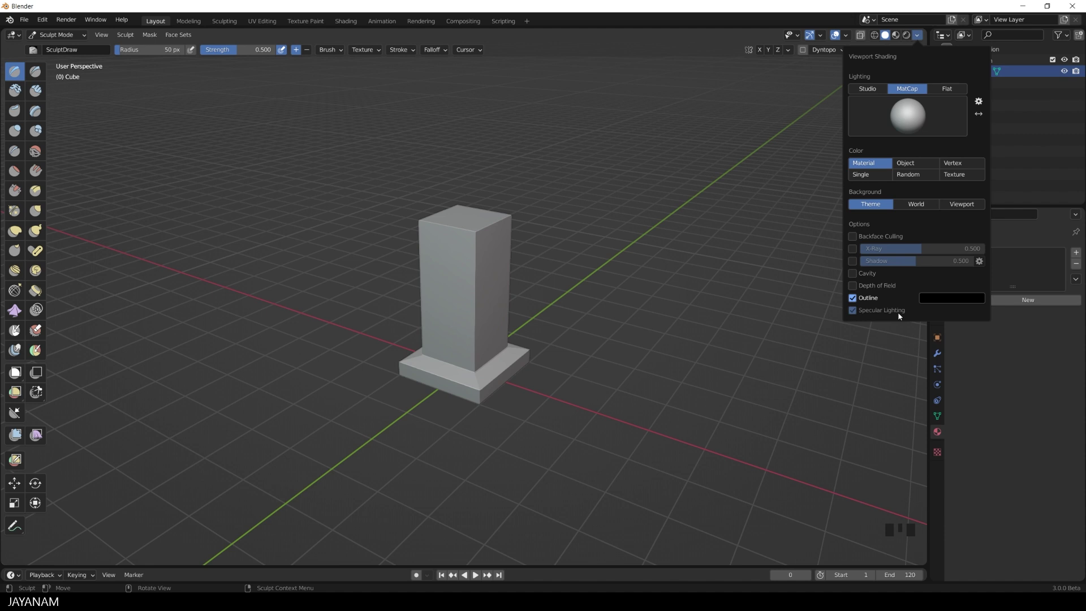
{"action": "left_click", "coordinate": [853, 273]}
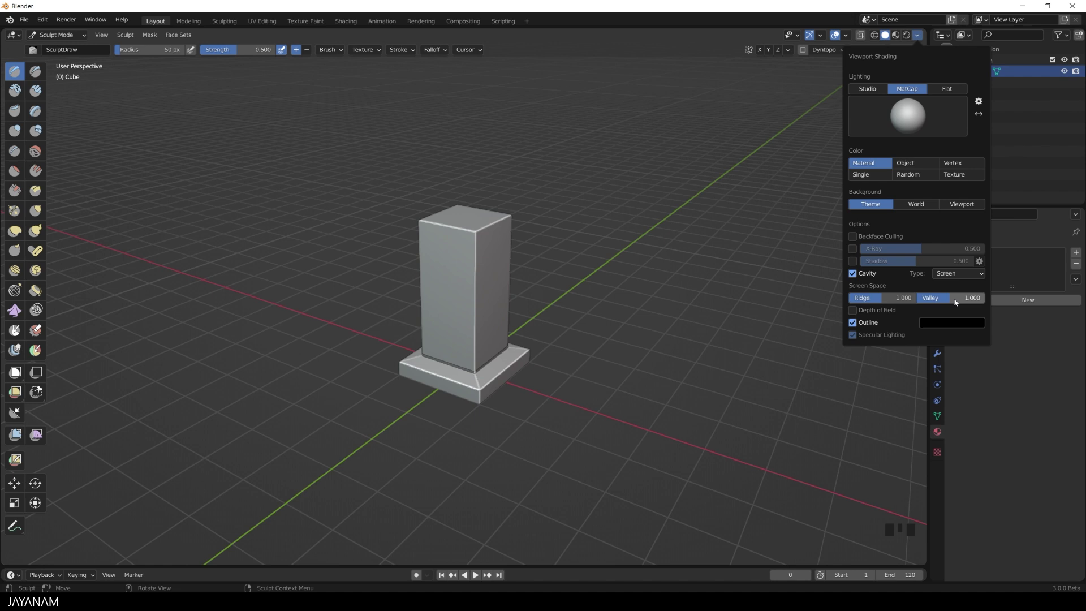
{"action": "left_click_drag", "start_coordinate": [961, 297], "coordinate": [862, 298]}
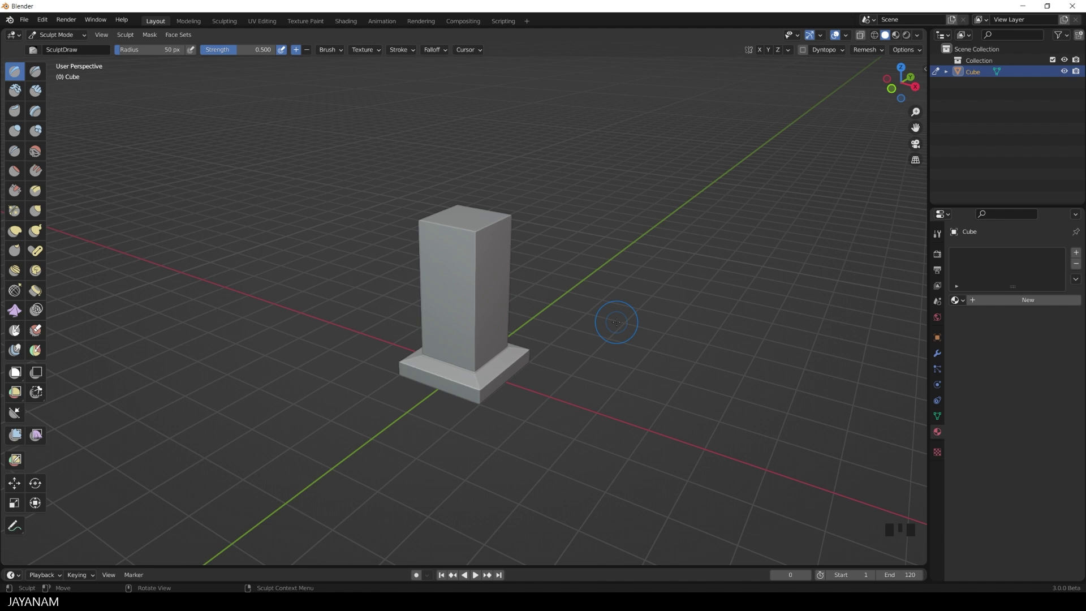
{"action": "middle_click_drag", "start_coordinate": [625, 315], "coordinate": [643, 314]}
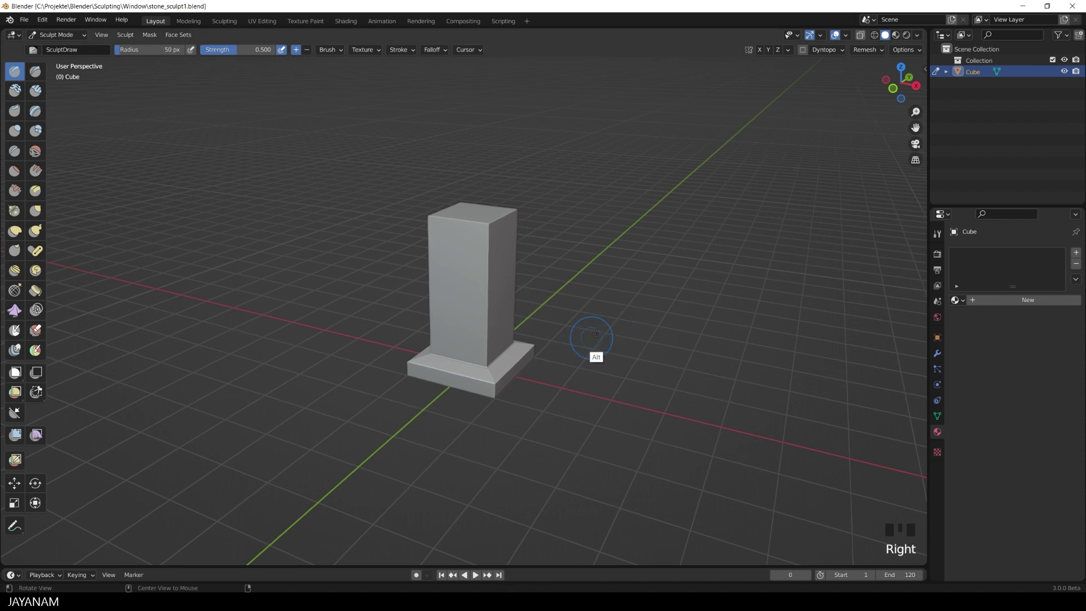
Carve chips into the bottom of the pillar's front vertical edge with inverted Clay Strips at a 29 px radius.
{"action": "mouse_move", "coordinate": [594, 356]}
{"action": "middle_mouse_down"}
{"action": "mouse_move", "coordinate": [582, 396]}
{"action": "mouse_move", "coordinate": [591, 405]}
{"action": "mouse_move", "coordinate": [589, 366]}
{"action": "middle_mouse_up"}
{"action": "left_click", "coordinate": [38, 93]}
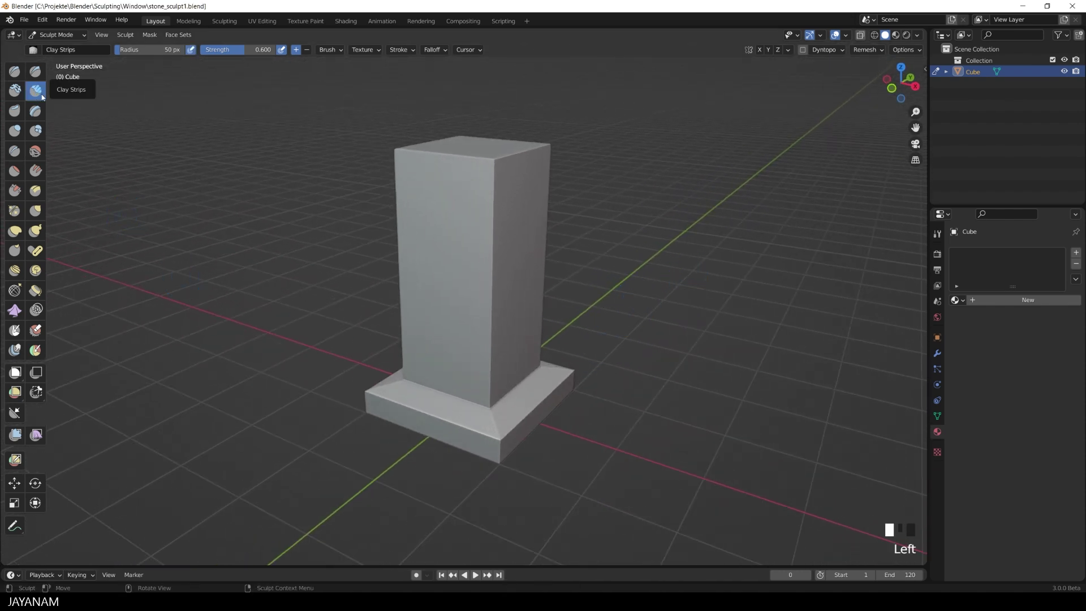
{"action": "key", "text": "f"}
{"action": "left_click", "coordinate": [522, 323]}
{"action": "left_click_drag", "start_coordinate": [490, 402], "coordinate": [490, 391], "text": "ctrl"}
{"action": "mouse_move", "coordinate": [490, 392]}
{"action": "left_mouse_down", "text": "ctrl"}
{"action": "mouse_move", "coordinate": [492, 371]}
{"action": "mouse_move", "coordinate": [490, 389]}
{"action": "left_mouse_up", "text": "ctrl"}
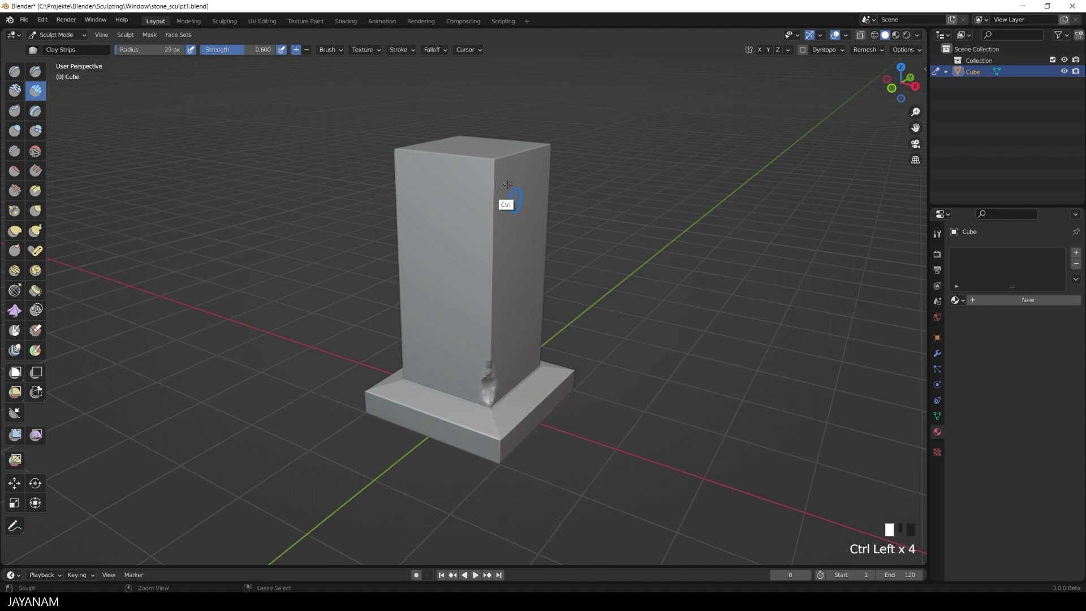
Carve a large break into the pillar's top front corner, tapering down along the front vertical edge.
{"action": "mouse_move", "coordinate": [507, 184]}
{"action": "left_mouse_down", "text": "ctrl"}
{"action": "mouse_move", "coordinate": [486, 158]}
{"action": "mouse_move", "coordinate": [495, 198]}
{"action": "mouse_move", "coordinate": [506, 159]}
{"action": "mouse_move", "coordinate": [457, 157]}
{"action": "mouse_move", "coordinate": [494, 223]}
{"action": "mouse_move", "coordinate": [492, 259]}
{"action": "left_mouse_up", "text": "ctrl"}
{"action": "mouse_move", "coordinate": [608, 262]}
{"action": "middle_mouse_down", "text": "shift"}
{"action": "mouse_move", "coordinate": [620, 407]}
{"action": "mouse_move", "coordinate": [525, 362]}
{"action": "middle_mouse_up", "text": "shift"}
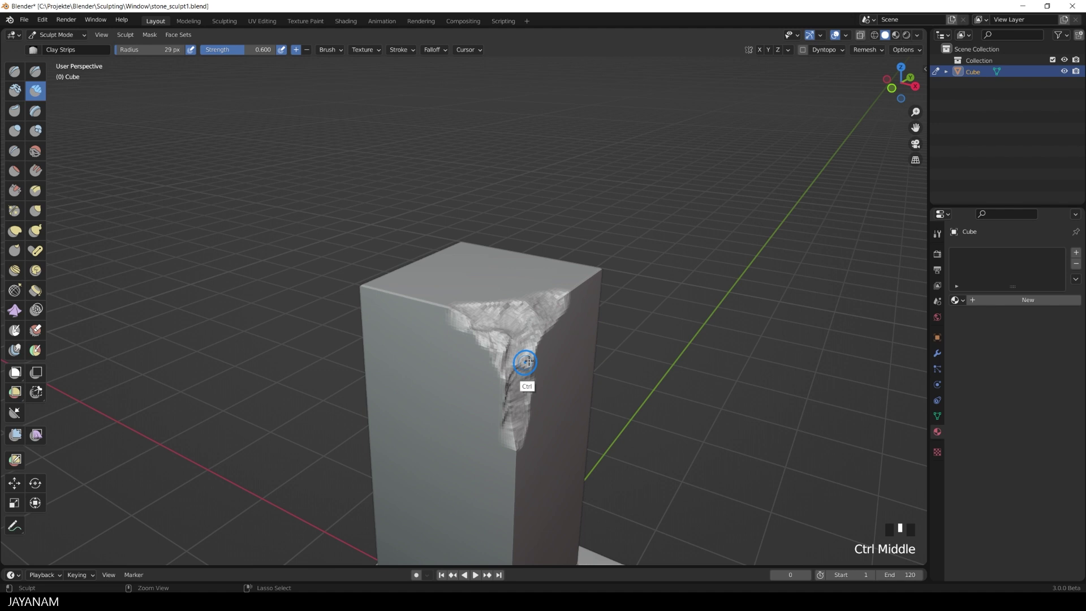
{"action": "mouse_move", "coordinate": [528, 362]}
{"action": "left_mouse_down", "text": "ctrl"}
{"action": "mouse_move", "coordinate": [492, 351]}
{"action": "mouse_move", "coordinate": [533, 306]}
{"action": "mouse_move", "coordinate": [514, 358]}
{"action": "mouse_move", "coordinate": [518, 470]}
{"action": "left_mouse_up", "text": "ctrl"}
{"action": "left_click_drag", "start_coordinate": [518, 471], "coordinate": [518, 437], "text": "ctrl"}
{"action": "mouse_move", "coordinate": [517, 436]}
{"action": "left_mouse_down", "text": "ctrl"}
{"action": "mouse_move", "coordinate": [525, 424]}
{"action": "mouse_move", "coordinate": [514, 478]}
{"action": "left_mouse_up", "text": "ctrl"}
Reduce the brush radius to 25 px and chip the neighbouring top corner and the middle of its vertical edge.
{"action": "key", "text": "f"}
{"action": "left_click", "coordinate": [536, 419]}
{"action": "mouse_move", "coordinate": [515, 478]}
{"action": "left_mouse_down", "text": "ctrl"}
{"action": "mouse_move", "coordinate": [511, 385]}
{"action": "mouse_move", "coordinate": [438, 295]}
{"action": "mouse_move", "coordinate": [370, 292]}
{"action": "left_mouse_up", "text": "ctrl"}
{"action": "mouse_move", "coordinate": [546, 317]}
{"action": "middle_mouse_down"}
{"action": "mouse_move", "coordinate": [652, 350]}
{"action": "mouse_move", "coordinate": [623, 274]}
{"action": "mouse_move", "coordinate": [565, 227]}
{"action": "middle_mouse_up"}
{"action": "mouse_move", "coordinate": [436, 285]}
{"action": "left_mouse_down", "text": "ctrl"}
{"action": "mouse_move", "coordinate": [436, 268]}
{"action": "mouse_move", "coordinate": [436, 329]}
{"action": "left_mouse_up", "text": "ctrl"}
{"action": "mouse_move", "coordinate": [438, 254]}
{"action": "left_mouse_down", "text": "ctrl"}
{"action": "mouse_move", "coordinate": [441, 238]}
{"action": "mouse_move", "coordinate": [442, 339]}
{"action": "left_mouse_up", "text": "ctrl"}
Carve a small notch halfway down the front vertical edge, below the large corner break.
{"action": "mouse_move", "coordinate": [442, 340]}
{"action": "middle_mouse_down"}
{"action": "mouse_move", "coordinate": [616, 354]}
{"action": "mouse_move", "coordinate": [501, 334]}
{"action": "middle_mouse_up"}
{"action": "left_click", "coordinate": [470, 270], "text": "ctrl"}
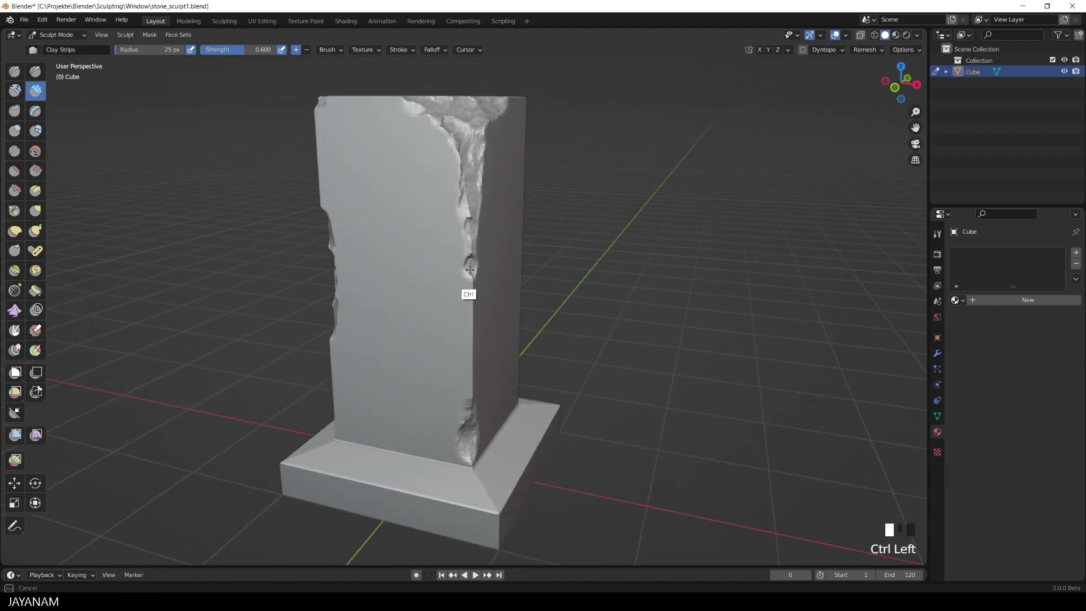
{"action": "left_click_drag", "start_coordinate": [470, 270], "coordinate": [470, 273], "text": "ctrl"}
Chip the intact top corner on the other side of the front edge and carve the middle of its vertical edge.
{"action": "middle_click_drag", "start_coordinate": [623, 317], "coordinate": [491, 331]}
{"action": "left_click", "coordinate": [359, 113], "text": "ctrl"}
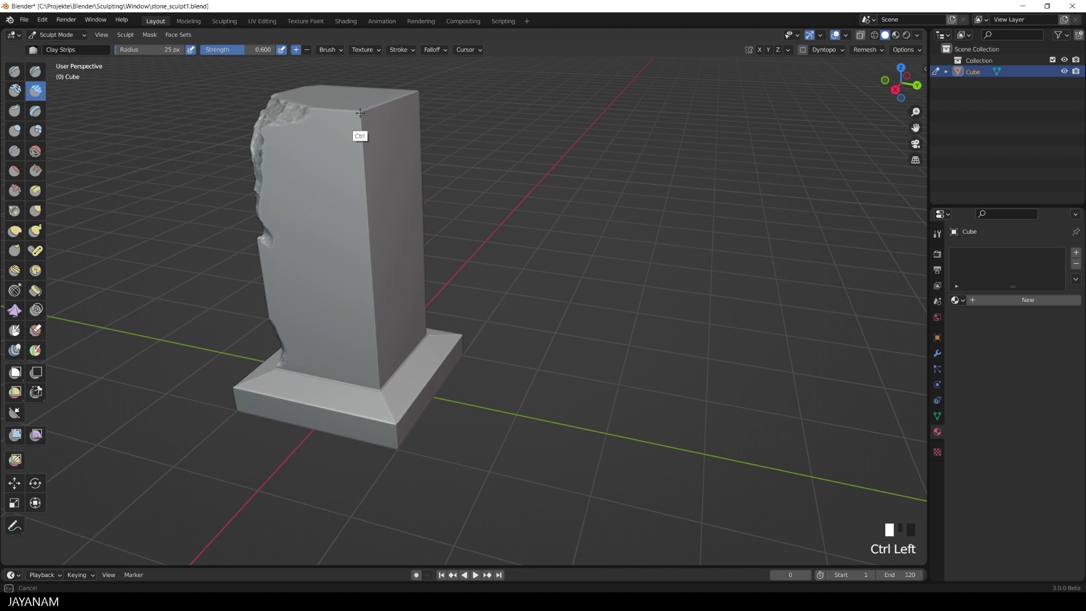
{"action": "left_click_drag", "start_coordinate": [360, 112], "coordinate": [360, 120], "text": "ctrl"}
{"action": "mouse_move", "coordinate": [371, 261]}
{"action": "left_mouse_down", "text": "ctrl"}
{"action": "mouse_move", "coordinate": [375, 298]}
{"action": "mouse_move", "coordinate": [371, 206]}
{"action": "left_mouse_up", "text": "ctrl"}
Carve the top corner and upper part of the rear vertical edge, and smooth the surface beside the chip.
{"action": "mouse_move", "coordinate": [484, 202]}
{"action": "middle_mouse_down"}
{"action": "mouse_move", "coordinate": [454, 242]}
{"action": "mouse_move", "coordinate": [390, 231]}
{"action": "middle_mouse_up"}
{"action": "left_click_drag", "start_coordinate": [507, 92], "coordinate": [509, 102], "text": "ctrl"}
{"action": "left_click_drag", "start_coordinate": [512, 136], "coordinate": [514, 163], "text": "ctrl"}
{"action": "middle_click_drag", "start_coordinate": [601, 239], "coordinate": [538, 229]}
{"action": "left_click_drag", "start_coordinate": [557, 158], "coordinate": [565, 140], "text": "shift"}
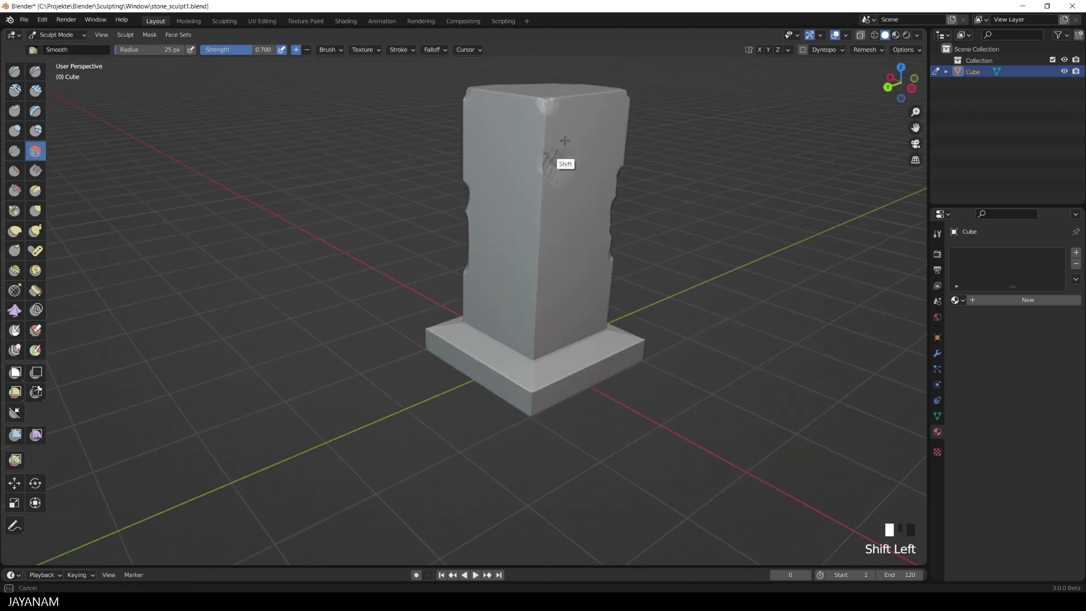
Carve notches farther down the rear vertical edge and into the base corner beneath it.
{"action": "left_click", "coordinate": [537, 283], "text": "ctrl"}
{"action": "mouse_move", "coordinate": [536, 283]}
{"action": "left_mouse_down", "text": "ctrl"}
{"action": "mouse_move", "coordinate": [544, 386]}
{"action": "mouse_move", "coordinate": [531, 385]}
{"action": "left_mouse_up", "text": "ctrl"}
{"action": "left_click", "coordinate": [521, 386], "text": "ctrl"}
Chip the upper corner of the base below the vertical edge carved along its middle.
{"action": "mouse_move", "coordinate": [684, 370]}
{"action": "middle_mouse_down"}
{"action": "mouse_move", "coordinate": [548, 352]}
{"action": "mouse_move", "coordinate": [582, 354]}
{"action": "middle_mouse_up"}
{"action": "left_click_drag", "start_coordinate": [507, 459], "coordinate": [510, 466], "text": "ctrl"}
{"action": "left_click_drag", "start_coordinate": [501, 460], "coordinate": [509, 466], "text": "ctrl"}
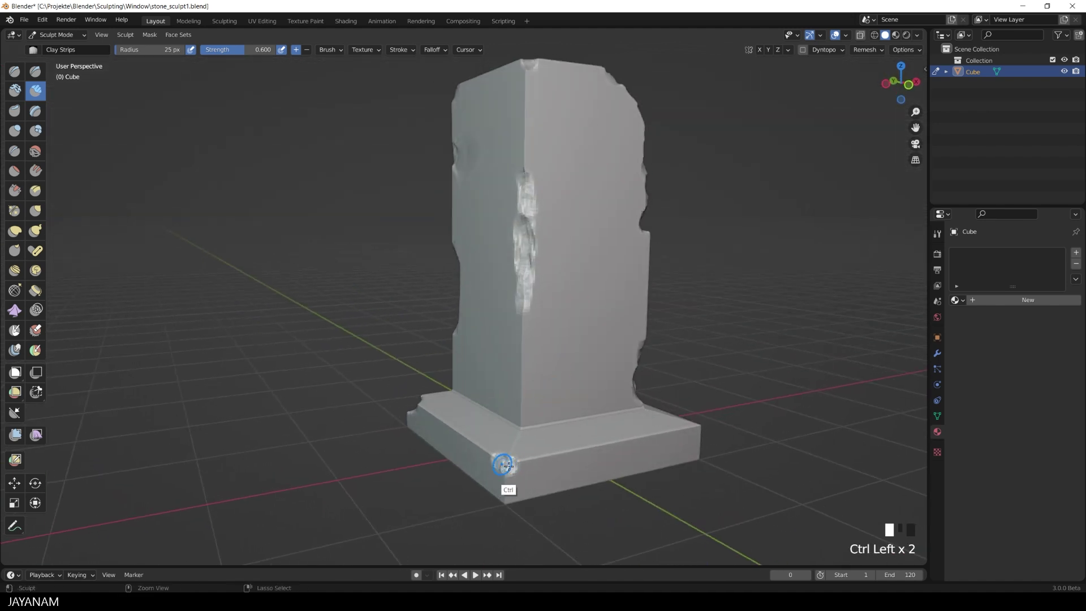
Deepen the chip in the upper base corner and carve the middle of the vertical edge above it with Clay Strips.
{"action": "left_click", "coordinate": [508, 465], "text": "ctrl"}
{"action": "left_click", "coordinate": [509, 459], "text": "ctrl"}
{"action": "left_click", "coordinate": [526, 339], "text": "ctrl"}
{"action": "left_click", "coordinate": [526, 311], "text": "ctrl"}
{"action": "left_click", "coordinate": [528, 257], "text": "ctrl"}
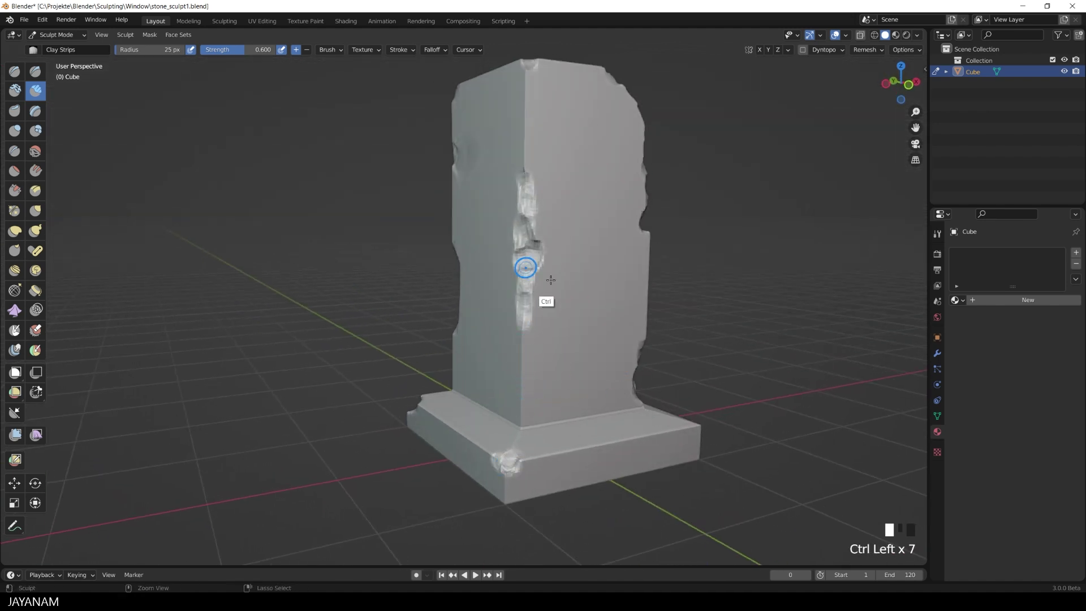
{"action": "mouse_move", "coordinate": [551, 279]}
{"action": "middle_mouse_down"}
{"action": "mouse_move", "coordinate": [645, 373]}
{"action": "mouse_move", "coordinate": [686, 347]}
{"action": "middle_mouse_up"}
{"action": "left_click", "coordinate": [427, 269], "text": "ctrl"}
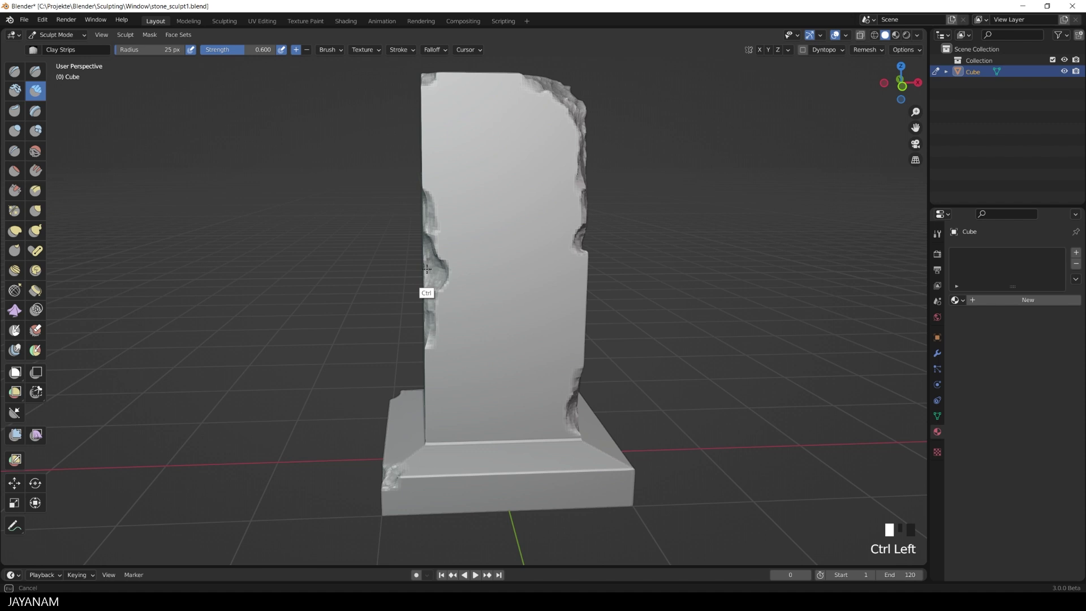
{"action": "mouse_move", "coordinate": [427, 268]}
{"action": "left_mouse_down", "text": "ctrl"}
{"action": "mouse_move", "coordinate": [426, 251]}
{"action": "mouse_move", "coordinate": [428, 334]}
{"action": "left_mouse_up", "text": "ctrl"}
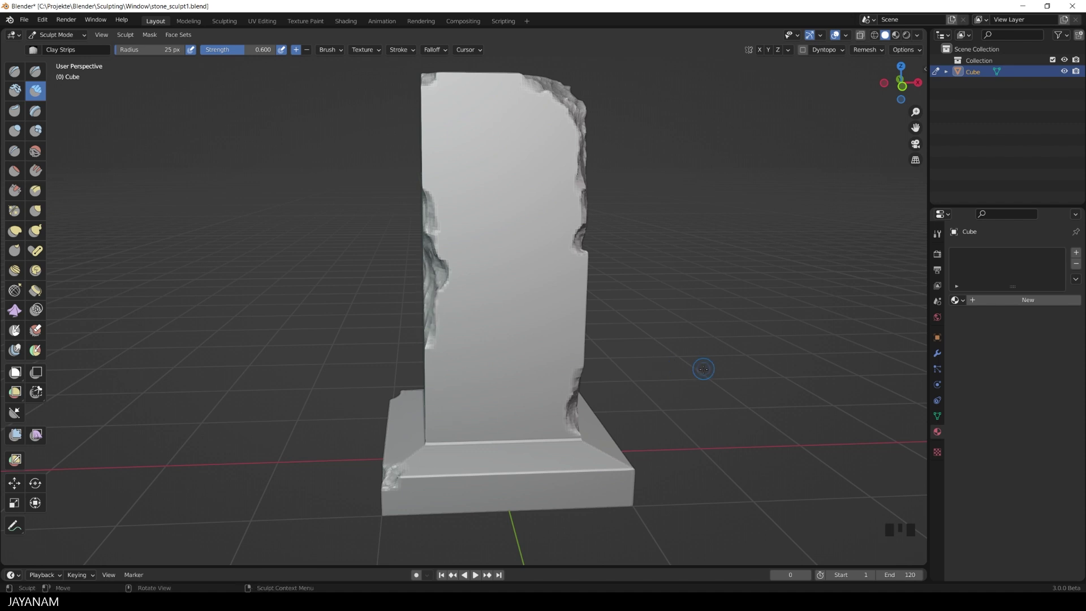
With the Draw Sharp brush, carve a diagonal crack across the pillar's face and a branch descending from it to the opposite vertical edge.
{"action": "left_click", "coordinate": [36, 71]}
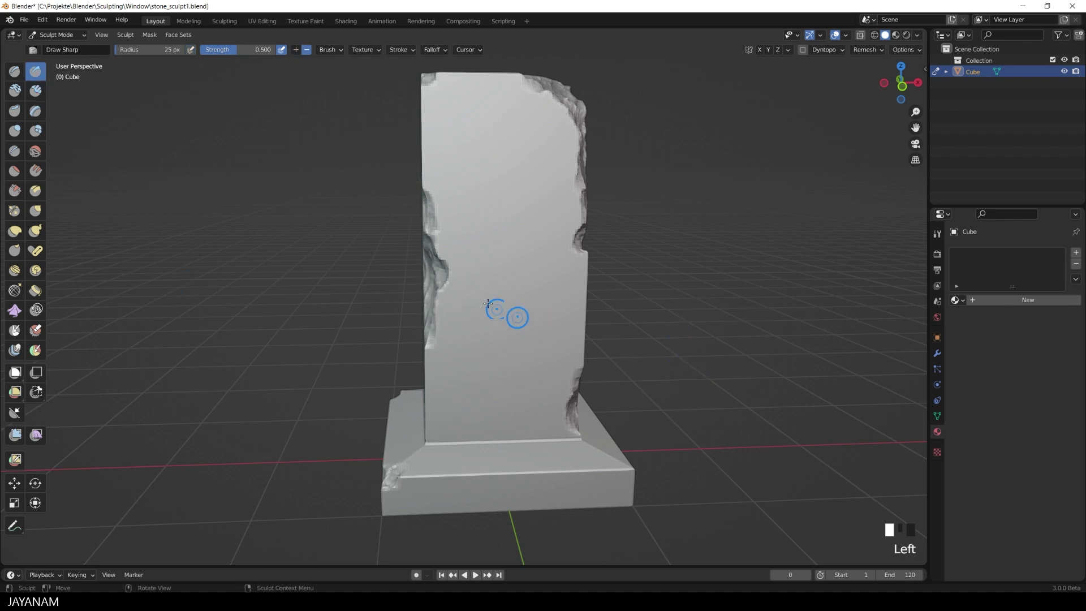
{"action": "mouse_move", "coordinate": [433, 259]}
{"action": "left_mouse_down"}
{"action": "mouse_move", "coordinate": [582, 211]}
{"action": "mouse_move", "coordinate": [583, 195]}
{"action": "left_mouse_up"}
{"action": "left_click_drag", "start_coordinate": [435, 259], "coordinate": [478, 249]}
{"action": "mouse_move", "coordinate": [486, 246]}
{"action": "left_mouse_down"}
{"action": "mouse_move", "coordinate": [582, 332]}
{"action": "mouse_move", "coordinate": [492, 249]}
{"action": "mouse_move", "coordinate": [469, 260]}
{"action": "left_mouse_up"}
{"action": "left_click_drag", "start_coordinate": [457, 261], "coordinate": [584, 195]}
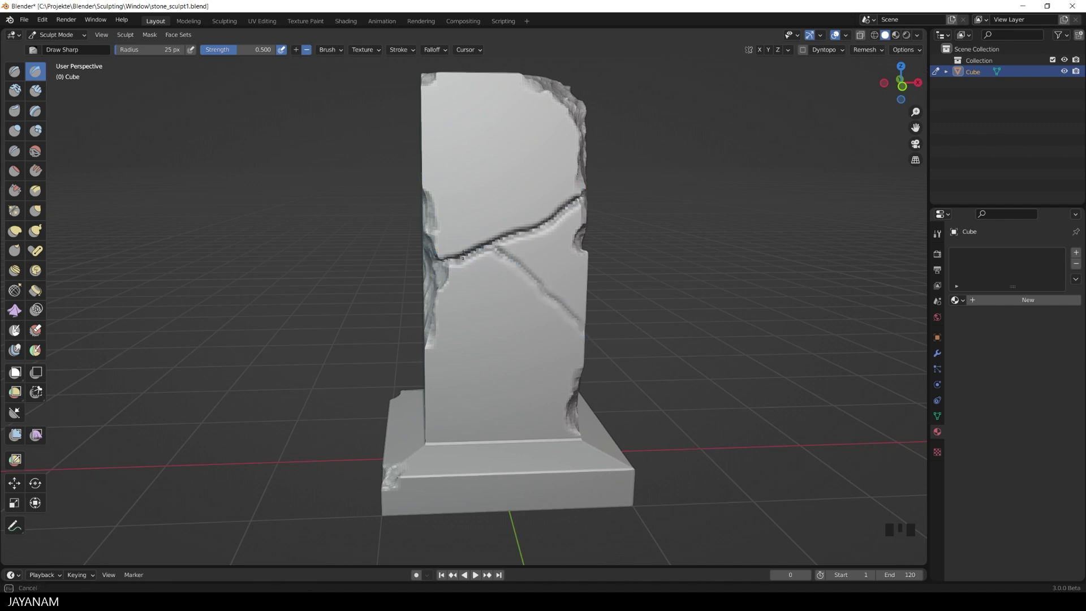
{"action": "mouse_move", "coordinate": [441, 260]}
{"action": "left_mouse_down"}
{"action": "mouse_move", "coordinate": [509, 259]}
{"action": "mouse_move", "coordinate": [576, 322]}
{"action": "mouse_move", "coordinate": [495, 247]}
{"action": "mouse_move", "coordinate": [447, 264]}
{"action": "mouse_move", "coordinate": [492, 235]}
{"action": "left_mouse_up"}
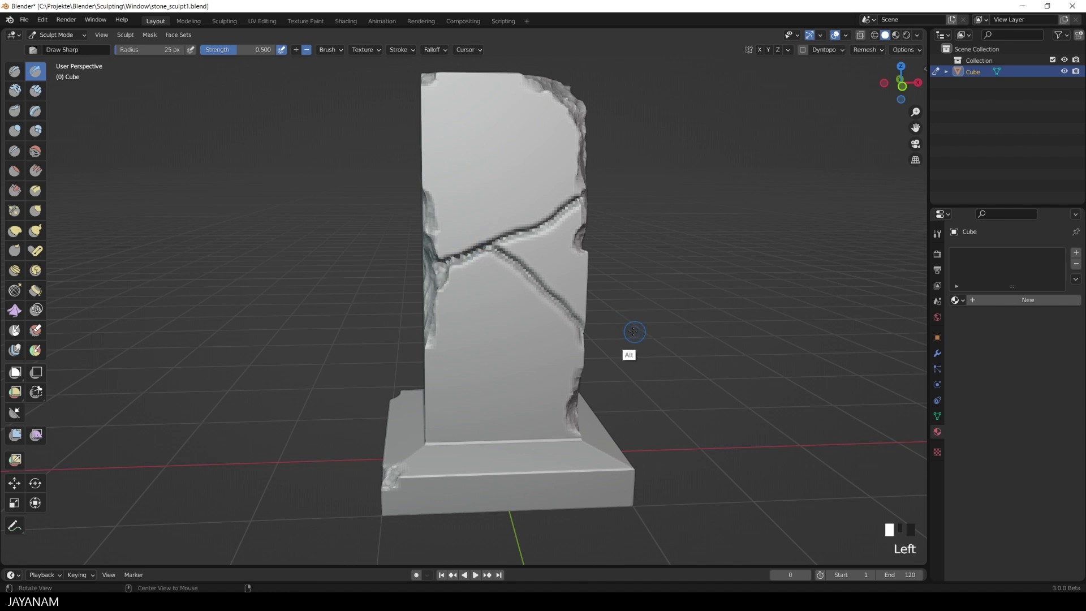
{"action": "middle_click_drag", "start_coordinate": [635, 330], "coordinate": [376, 242]}
{"action": "left_click_drag", "start_coordinate": [375, 242], "coordinate": [443, 295]}
{"action": "left_click", "coordinate": [475, 362]}
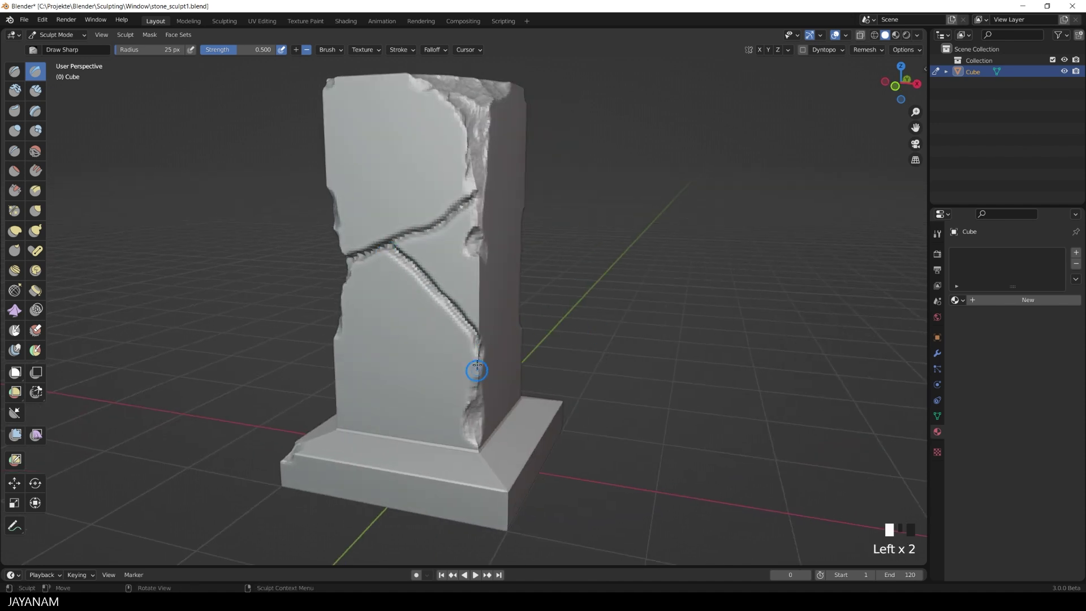
Chip the vertical edge around the lower end of the branch crack and up toward the main crack with Clay Strips.
{"action": "key", "text": "3"}
{"action": "left_click_drag", "start_coordinate": [480, 354], "coordinate": [479, 346], "text": "ctrl"}
{"action": "left_click_drag", "start_coordinate": [481, 353], "coordinate": [471, 330], "text": "ctrl"}
{"action": "left_click", "coordinate": [475, 325], "text": "ctrl"}
{"action": "left_click", "coordinate": [481, 309], "text": "ctrl"}
{"action": "left_click", "coordinate": [480, 266], "text": "ctrl"}
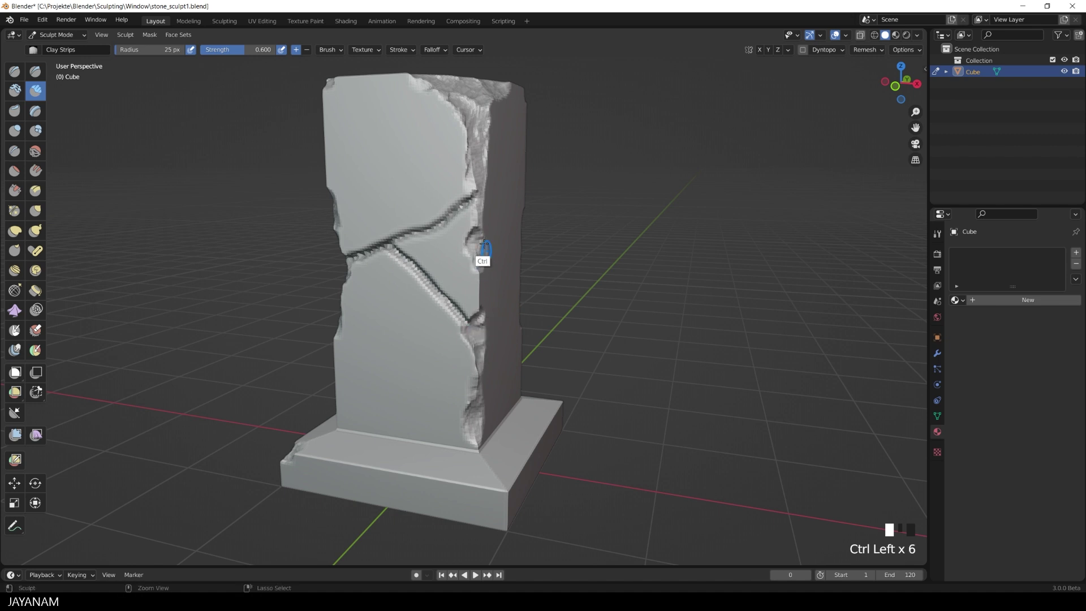
{"action": "left_click", "coordinate": [480, 223], "text": "ctrl"}
Widen the base corner chip on the other side of the cracked face and extend the carving farther down its vertical edge.
{"action": "middle_click_drag", "start_coordinate": [598, 307], "coordinate": [681, 337]}
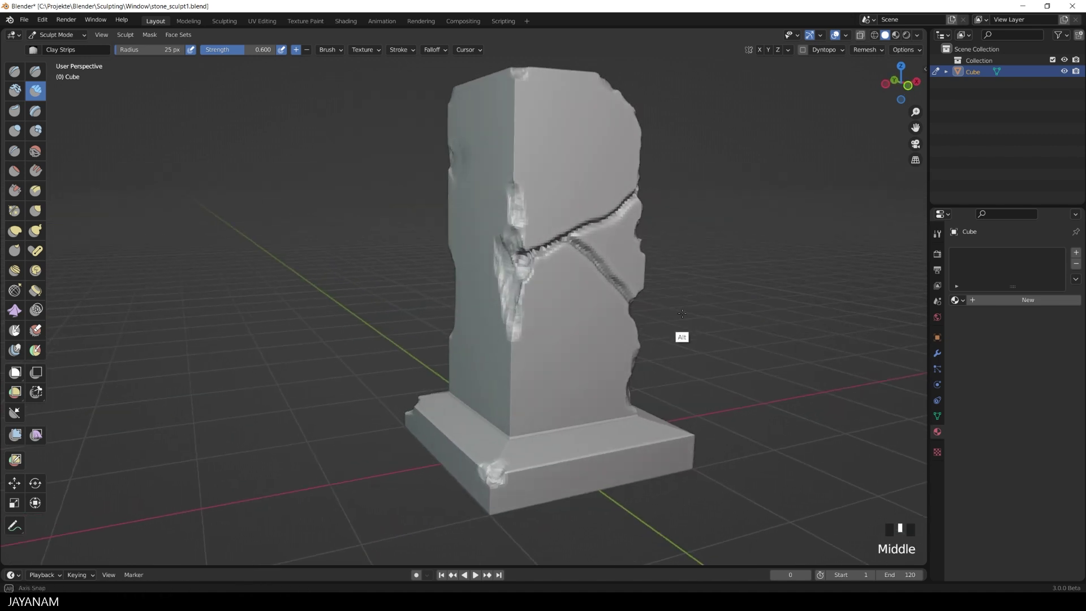
{"action": "left_click", "coordinate": [503, 478], "text": "ctrl"}
{"action": "left_click", "coordinate": [498, 474], "text": "ctrl"}
{"action": "left_click", "coordinate": [510, 356], "text": "ctrl"}
{"action": "left_click", "coordinate": [509, 371], "text": "ctrl"}
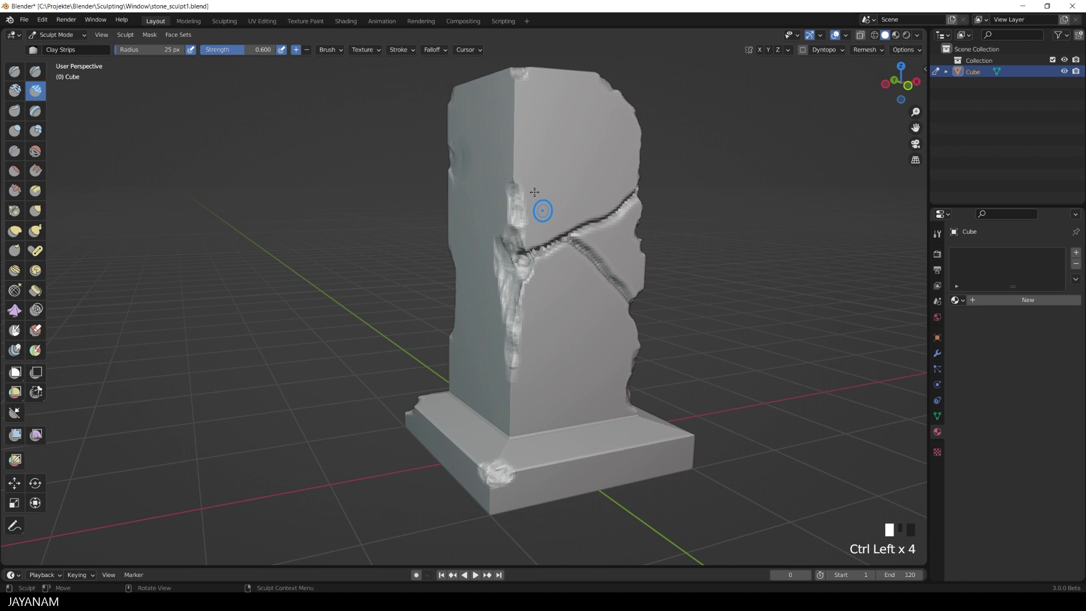
Chip the top corner above that vertical edge and remesh the pillar.
{"action": "left_click", "coordinate": [516, 94], "text": "ctrl"}
{"action": "left_click", "coordinate": [515, 85], "text": "ctrl"}
{"action": "left_click", "coordinate": [509, 95], "text": "ctrl"}
{"action": "middle_click_drag", "start_coordinate": [717, 243], "coordinate": [660, 282]}
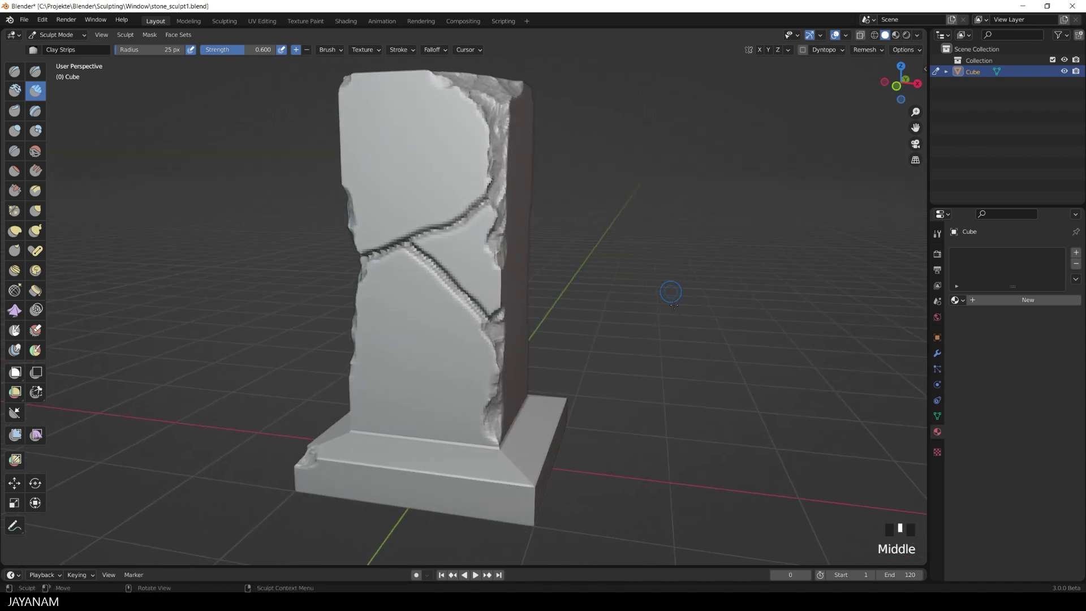
{"action": "key", "text": "ctrl+r"}
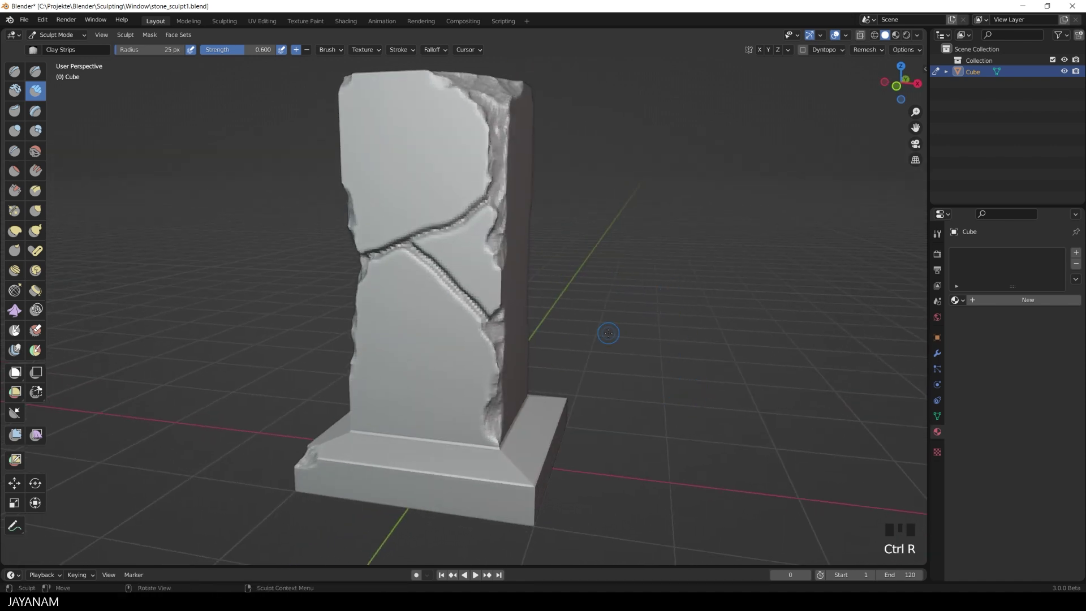
Use the Scrape brush to flatten the rims of both cracks and the chipped vertical edge beside them.
{"action": "left_click", "coordinate": [15, 190]}
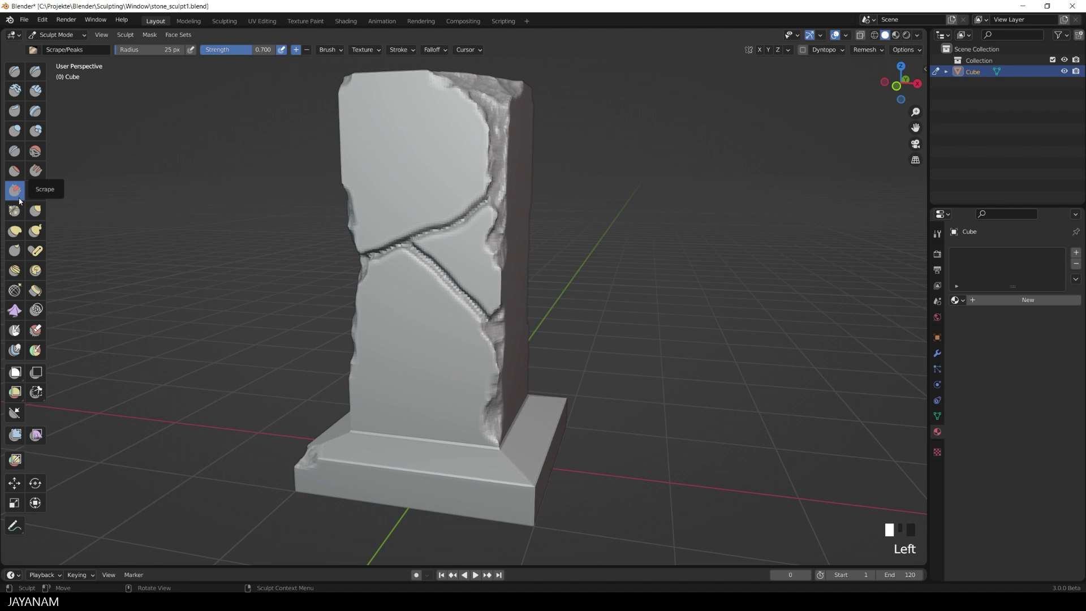
{"action": "mouse_move", "coordinate": [570, 351]}
{"action": "middle_mouse_down"}
{"action": "mouse_move", "coordinate": [582, 363]}
{"action": "mouse_move", "coordinate": [582, 317]}
{"action": "middle_mouse_up"}
{"action": "left_click_drag", "start_coordinate": [496, 254], "coordinate": [497, 287]}
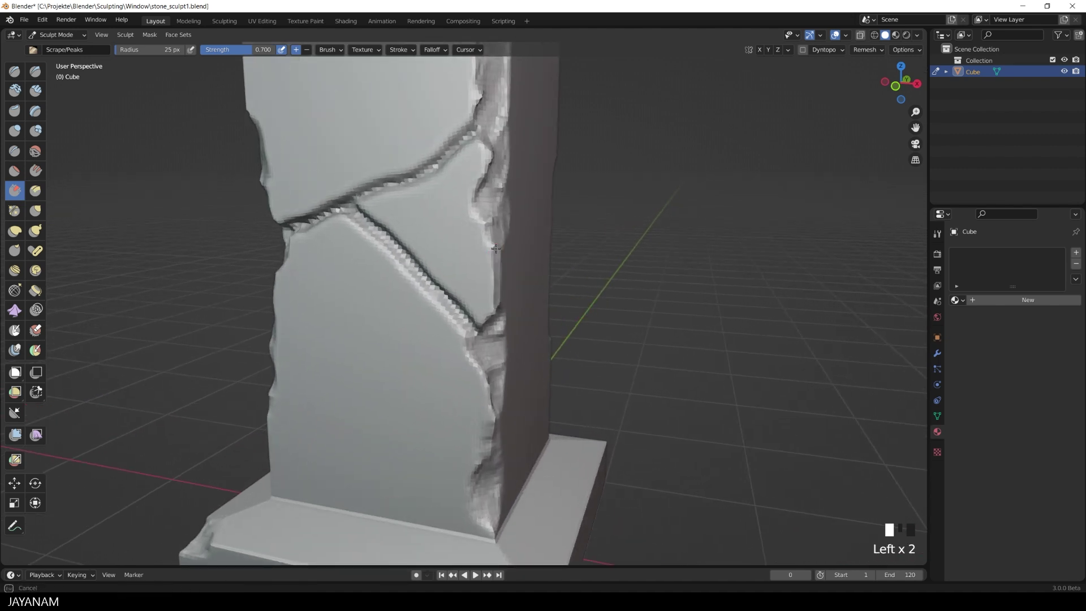
{"action": "mouse_move", "coordinate": [496, 249]}
{"action": "left_mouse_down"}
{"action": "mouse_move", "coordinate": [489, 160]}
{"action": "mouse_move", "coordinate": [439, 151]}
{"action": "mouse_move", "coordinate": [362, 186]}
{"action": "left_mouse_up"}
{"action": "left_click_drag", "start_coordinate": [368, 229], "coordinate": [406, 273]}
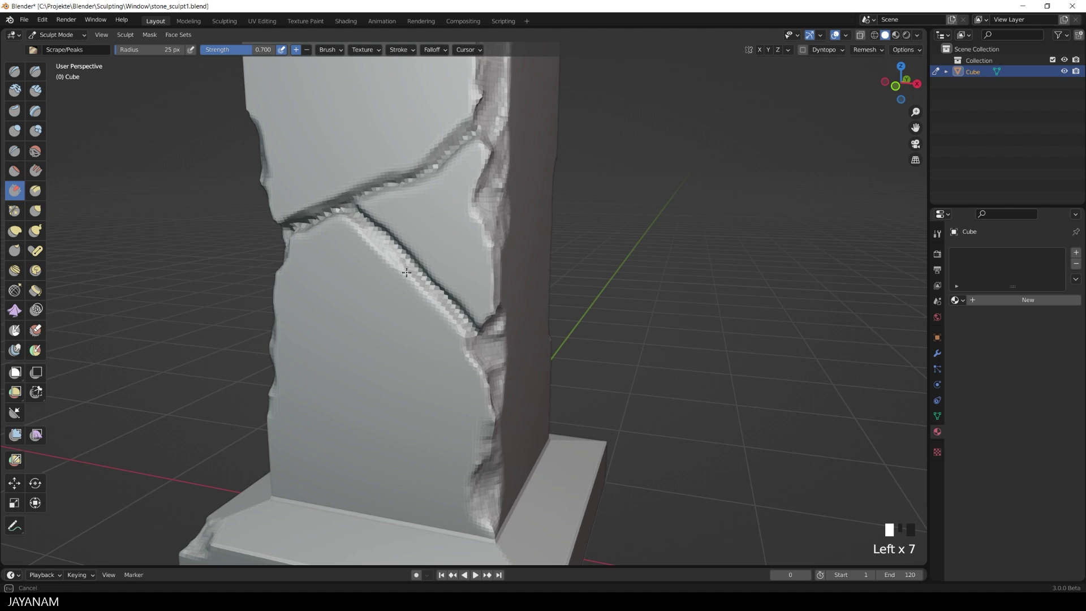
{"action": "left_click_drag", "start_coordinate": [458, 325], "coordinate": [485, 380]}
{"action": "left_click_drag", "start_coordinate": [485, 375], "coordinate": [494, 430]}
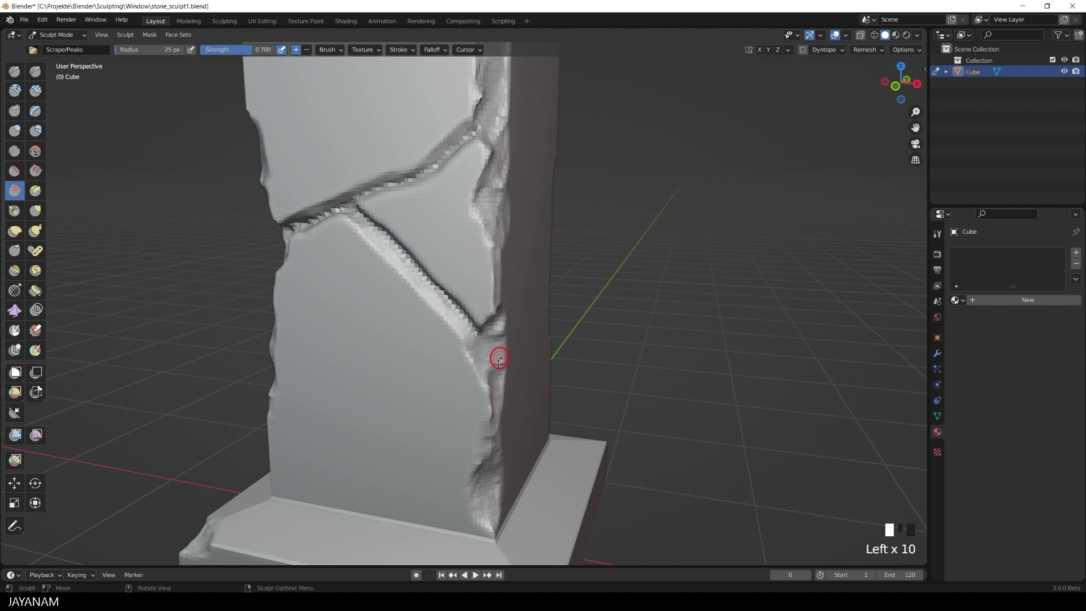
Set the Scrape brush strength to 0.888 and scrape the crack rims and the chipped vertical edge again.
{"action": "middle_click_drag", "start_coordinate": [568, 331], "coordinate": [553, 324]}
{"action": "left_click", "coordinate": [434, 300]}
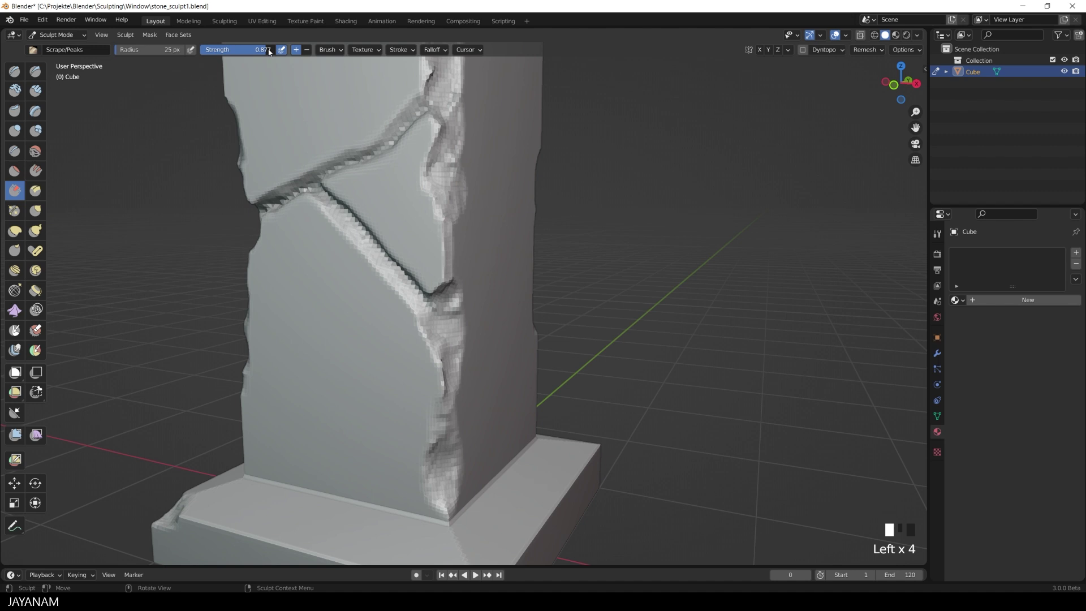
{"action": "left_click", "coordinate": [454, 162]}
{"action": "left_click_drag", "start_coordinate": [445, 130], "coordinate": [441, 132]}
{"action": "middle_click_drag", "start_coordinate": [557, 246], "coordinate": [571, 223]}
{"action": "left_click_drag", "start_coordinate": [459, 163], "coordinate": [512, 101]}
{"action": "left_click", "coordinate": [488, 136]}
{"action": "left_click", "coordinate": [440, 174]}
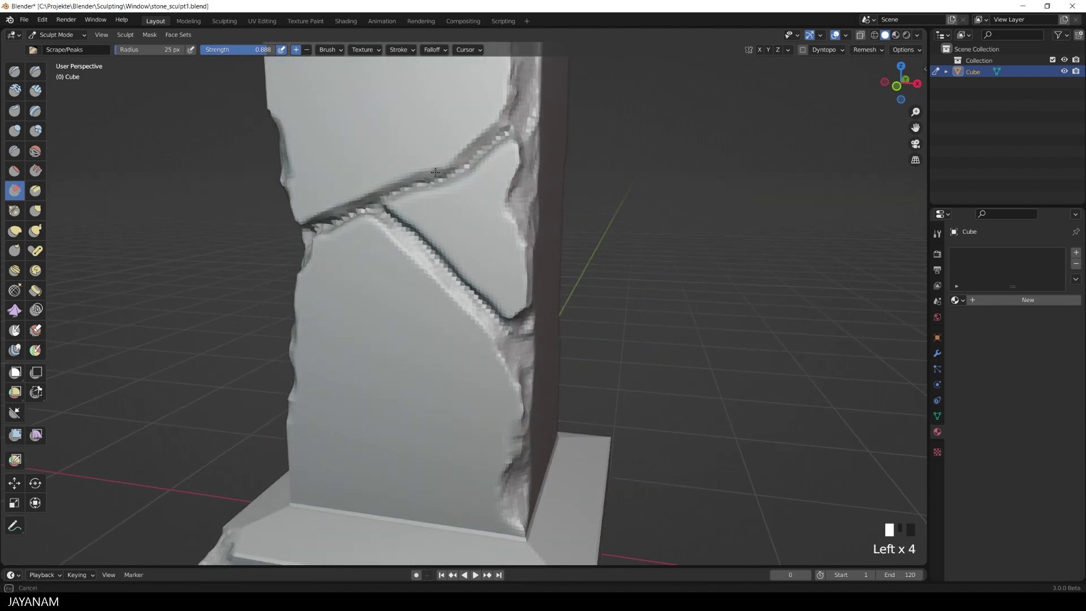
{"action": "left_click", "coordinate": [366, 192]}
{"action": "left_click", "coordinate": [375, 221]}
{"action": "left_click_drag", "start_coordinate": [489, 327], "coordinate": [504, 339]}
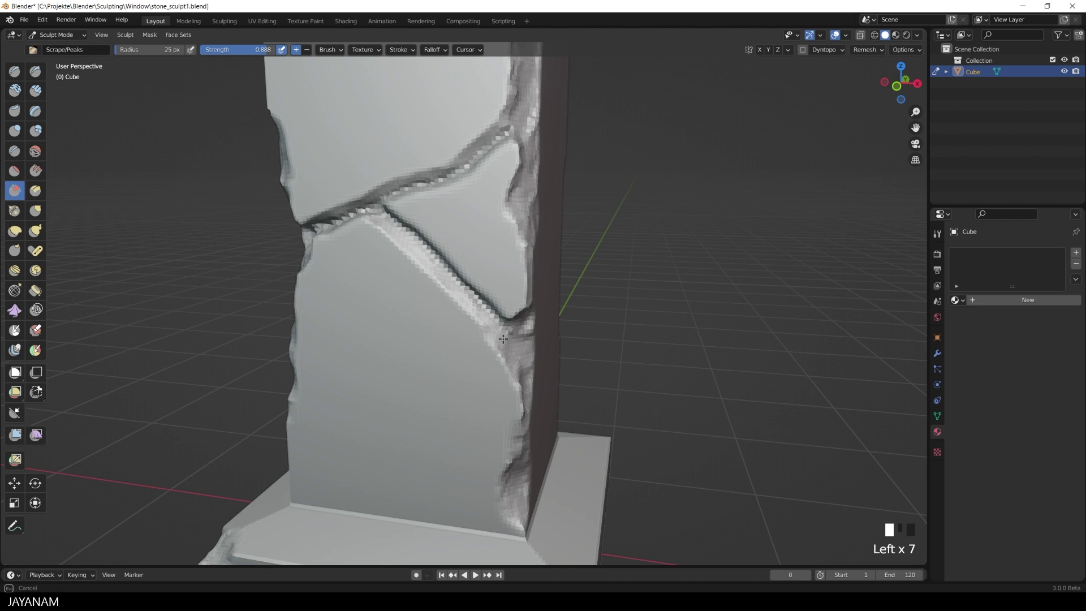
Scrape the carved vertical edge at the other end of the main crack down to the base.
{"action": "middle_click_drag", "start_coordinate": [507, 317], "coordinate": [539, 245]}
{"action": "left_click", "coordinate": [539, 245]}
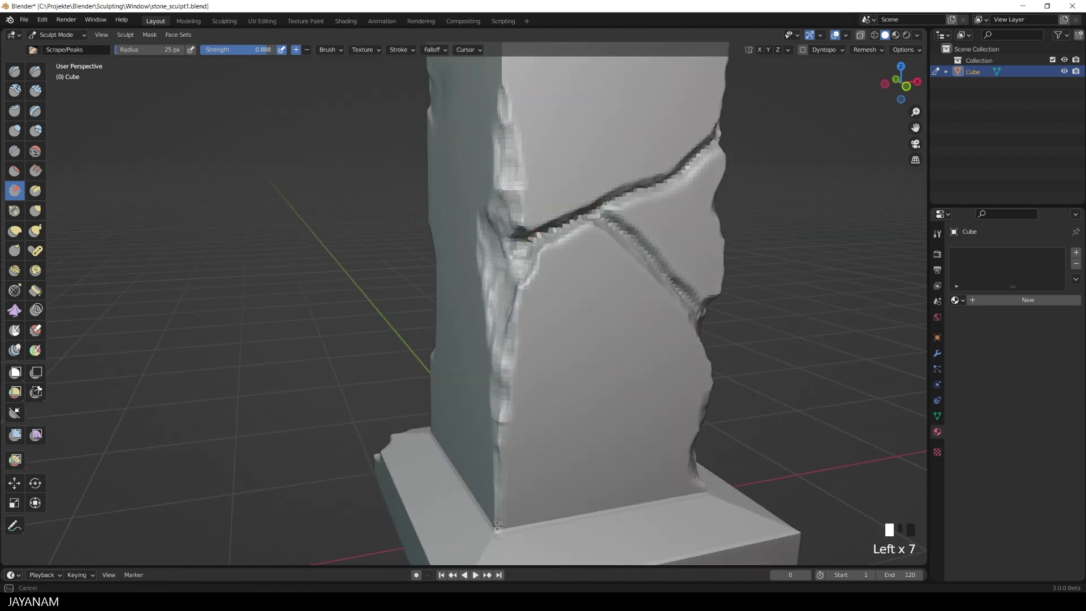
{"action": "middle_click_drag", "start_coordinate": [774, 399], "coordinate": [713, 389]}
{"action": "left_click", "coordinate": [474, 363]}
Set the brush radius to 38 px and scrape the lower part of the next vertical edge and the base corner beneath it.
{"action": "key", "text": "f"}
{"action": "left_click", "coordinate": [488, 363]}
{"action": "mouse_move", "coordinate": [512, 361]}
{"action": "middle_mouse_down"}
{"action": "mouse_move", "coordinate": [422, 397]}
{"action": "mouse_move", "coordinate": [345, 357]}
{"action": "middle_mouse_up"}
{"action": "left_click", "coordinate": [465, 381]}
{"action": "left_click_drag", "start_coordinate": [344, 357], "coordinate": [343, 433]}
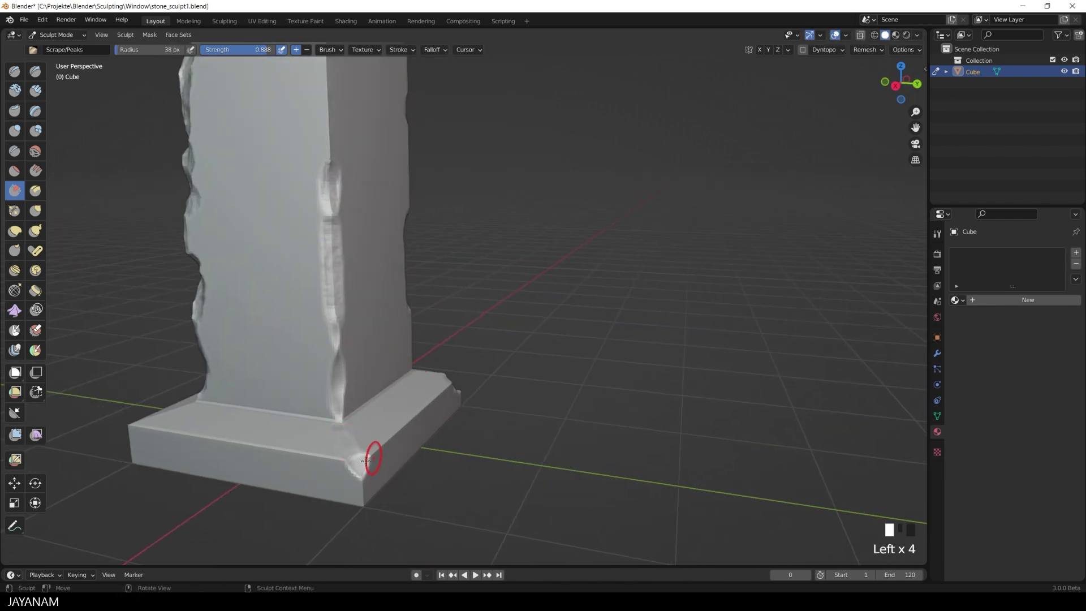
Scrape the upper base edge on the next side, plus the foot and lower vertical edge of the pillar above it.
{"action": "middle_click_drag", "start_coordinate": [622, 387], "coordinate": [507, 382]}
{"action": "left_click", "coordinate": [506, 382]}
{"action": "middle_click_drag", "start_coordinate": [602, 362], "coordinate": [553, 358]}
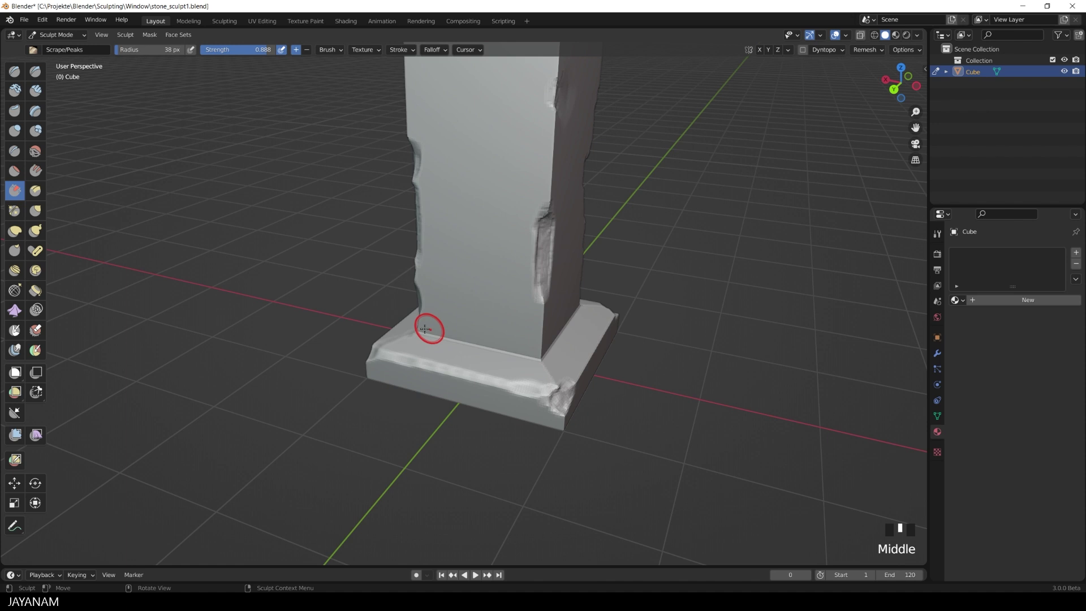
{"action": "mouse_move", "coordinate": [427, 329]}
{"action": "left_mouse_down"}
{"action": "mouse_move", "coordinate": [509, 353]}
{"action": "mouse_move", "coordinate": [492, 347]}
{"action": "left_mouse_up"}
{"action": "left_click_drag", "start_coordinate": [542, 316], "coordinate": [544, 291]}
{"action": "left_click_drag", "start_coordinate": [541, 351], "coordinate": [542, 324]}
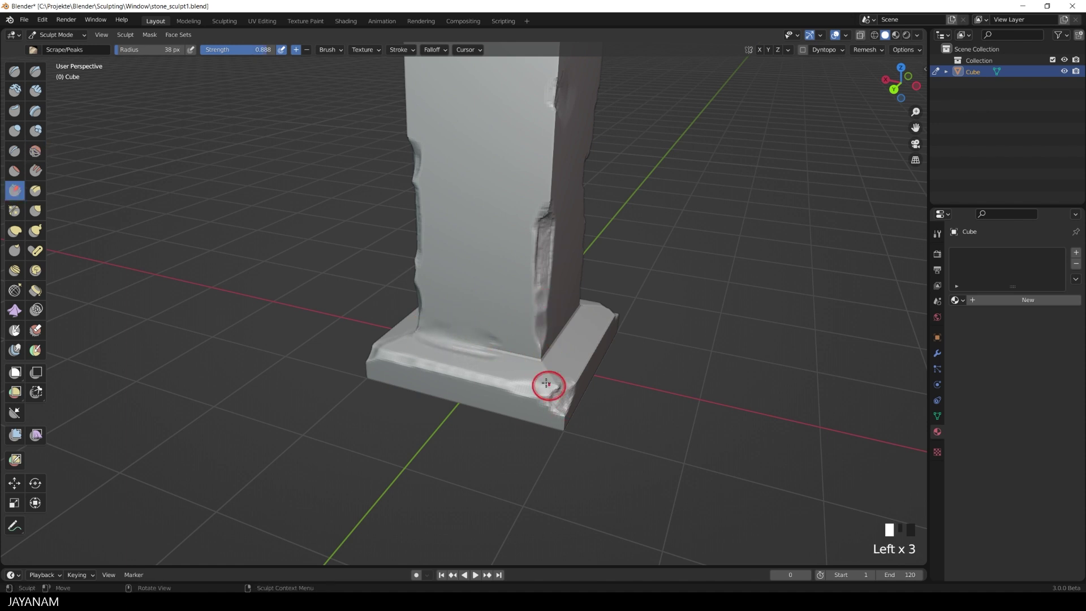
Scrape the upper base edge on the adjoining side and the vertical edge below the start of the main crack.
{"action": "middle_click_drag", "start_coordinate": [546, 366], "coordinate": [582, 395]}
{"action": "left_click_drag", "start_coordinate": [582, 395], "coordinate": [749, 350]}
{"action": "mouse_move", "coordinate": [749, 351]}
{"action": "middle_mouse_down"}
{"action": "mouse_move", "coordinate": [647, 323]}
{"action": "mouse_move", "coordinate": [605, 334]}
{"action": "middle_mouse_up"}
{"action": "left_click_drag", "start_coordinate": [545, 515], "coordinate": [568, 512]}
{"action": "left_click_drag", "start_coordinate": [651, 427], "coordinate": [650, 405]}
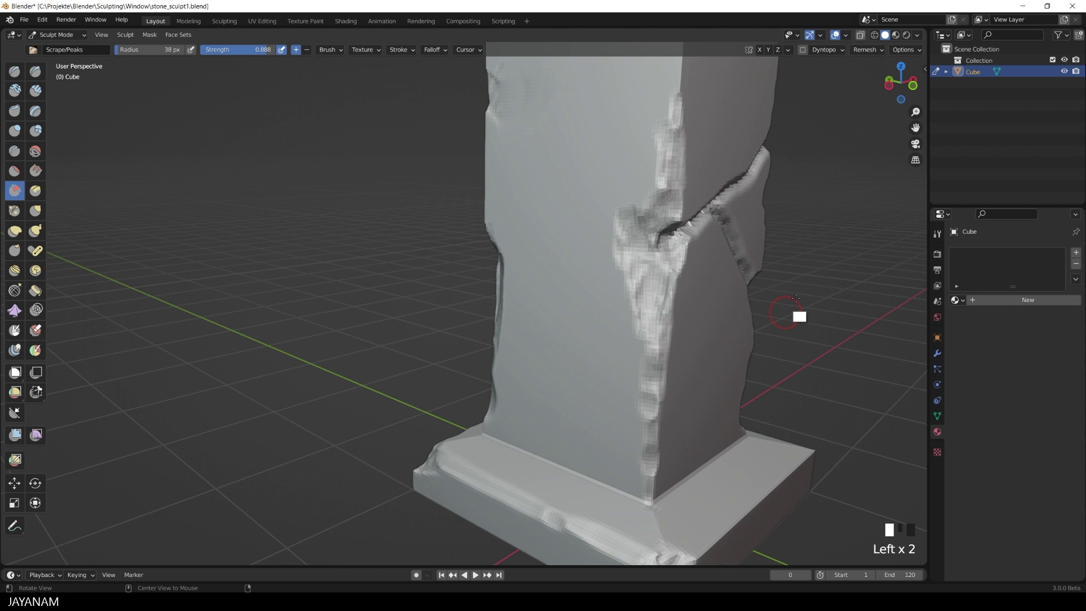
{"action": "middle_click_drag", "start_coordinate": [796, 298], "coordinate": [588, 302]}
{"action": "left_click_drag", "start_coordinate": [588, 303], "coordinate": [599, 297]}
Scrape the pillar's top edges above the cracked face and the adjoining side, and smooth the notch below the top corner.
{"action": "middle_click_drag", "start_coordinate": [599, 297], "coordinate": [453, 263]}
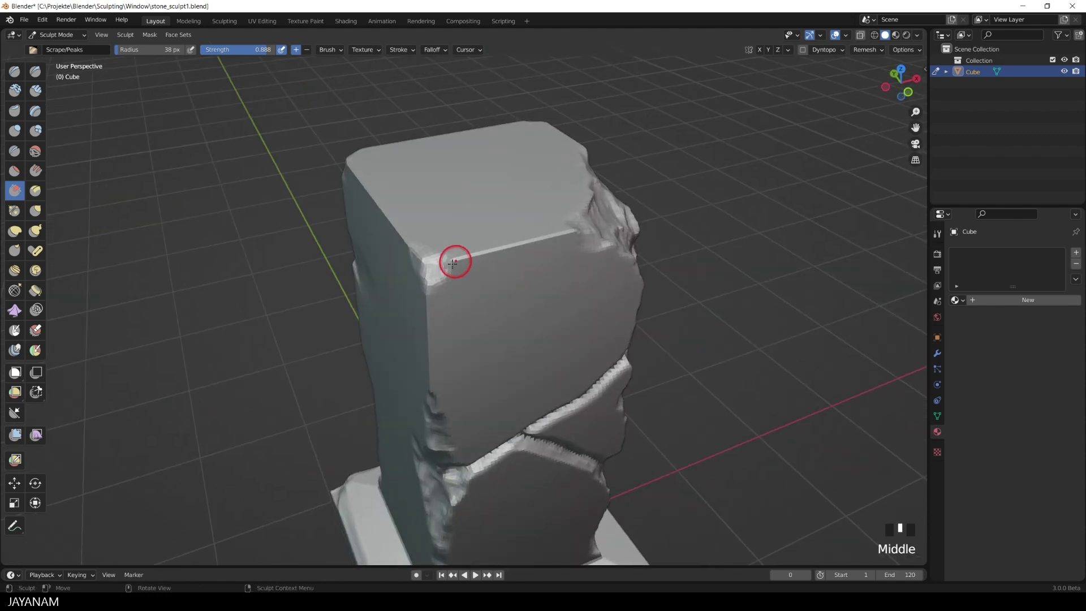
{"action": "left_click_drag", "start_coordinate": [452, 262], "coordinate": [596, 230]}
{"action": "mouse_move", "coordinate": [596, 230]}
{"action": "middle_mouse_down"}
{"action": "mouse_move", "coordinate": [725, 254]}
{"action": "mouse_move", "coordinate": [616, 213]}
{"action": "middle_mouse_up"}
{"action": "left_click_drag", "start_coordinate": [616, 213], "coordinate": [651, 198]}
{"action": "left_click_drag", "start_coordinate": [650, 198], "coordinate": [811, 195]}
{"action": "left_click_drag", "start_coordinate": [572, 285], "coordinate": [563, 289], "text": "shift"}
{"action": "left_click_drag", "start_coordinate": [562, 289], "coordinate": [555, 291], "text": "shift"}
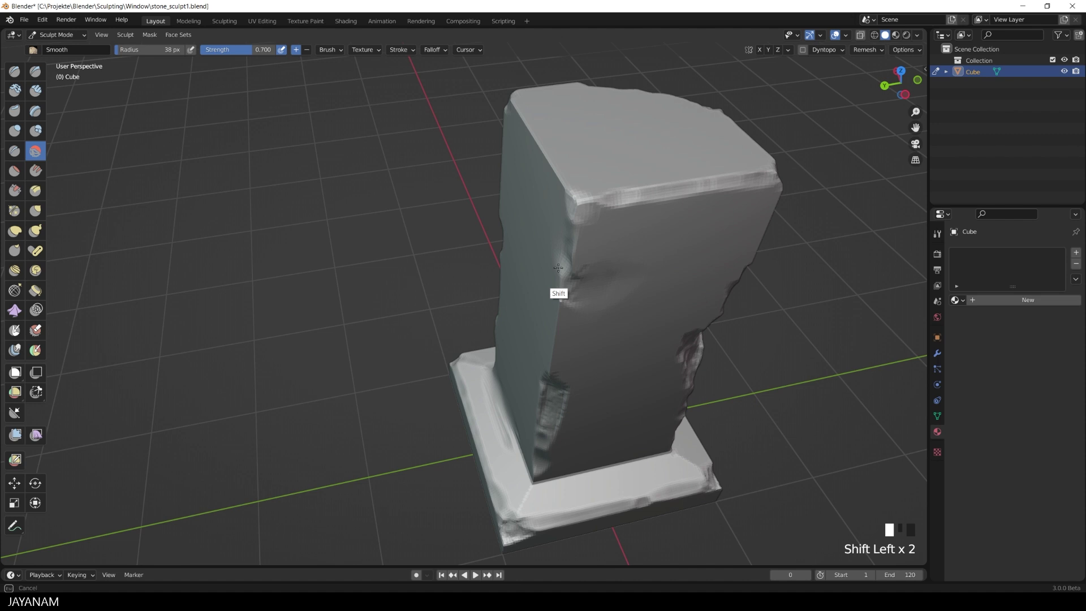
Scrape the pillar's top edge along the rear side from corner to corner.
{"action": "mouse_move", "coordinate": [555, 291]}
{"action": "middle_mouse_down"}
{"action": "mouse_move", "coordinate": [771, 311]}
{"action": "mouse_move", "coordinate": [701, 405]}
{"action": "mouse_move", "coordinate": [504, 233]}
{"action": "middle_mouse_up"}
{"action": "left_click_drag", "start_coordinate": [504, 233], "coordinate": [542, 221]}
{"action": "left_click_drag", "start_coordinate": [543, 222], "coordinate": [719, 174]}
{"action": "left_click_drag", "start_coordinate": [718, 174], "coordinate": [800, 147]}
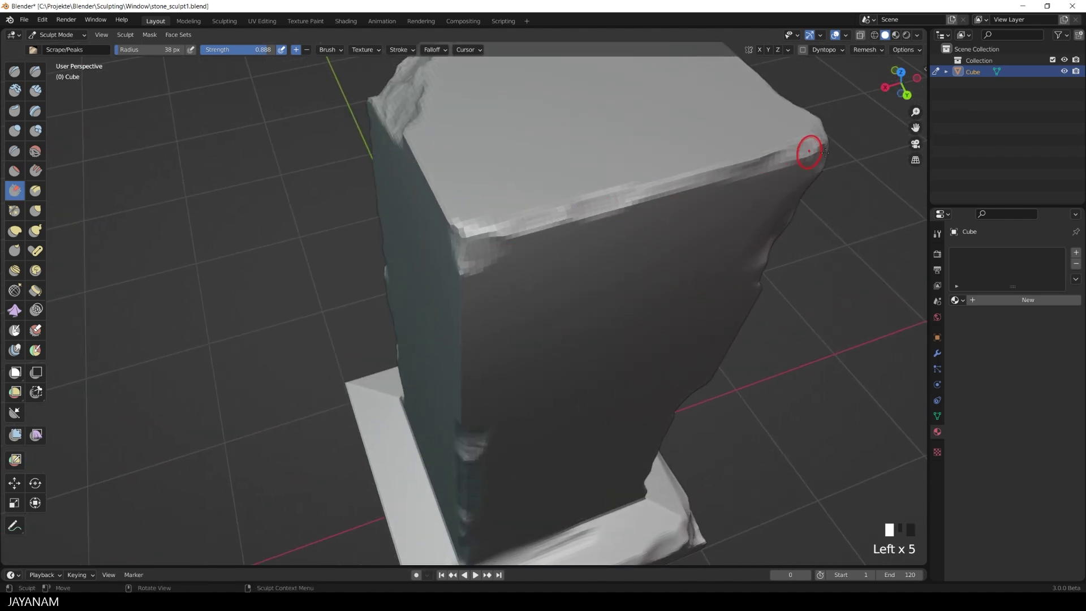
Scrape the remaining top edge and the upper part of the vertical edge below its corner.
{"action": "middle_click_drag", "start_coordinate": [808, 151], "coordinate": [790, 283]}
{"action": "mouse_move", "coordinate": [504, 245]}
{"action": "left_mouse_down"}
{"action": "mouse_move", "coordinate": [499, 176]}
{"action": "mouse_move", "coordinate": [454, 148]}
{"action": "left_mouse_up"}
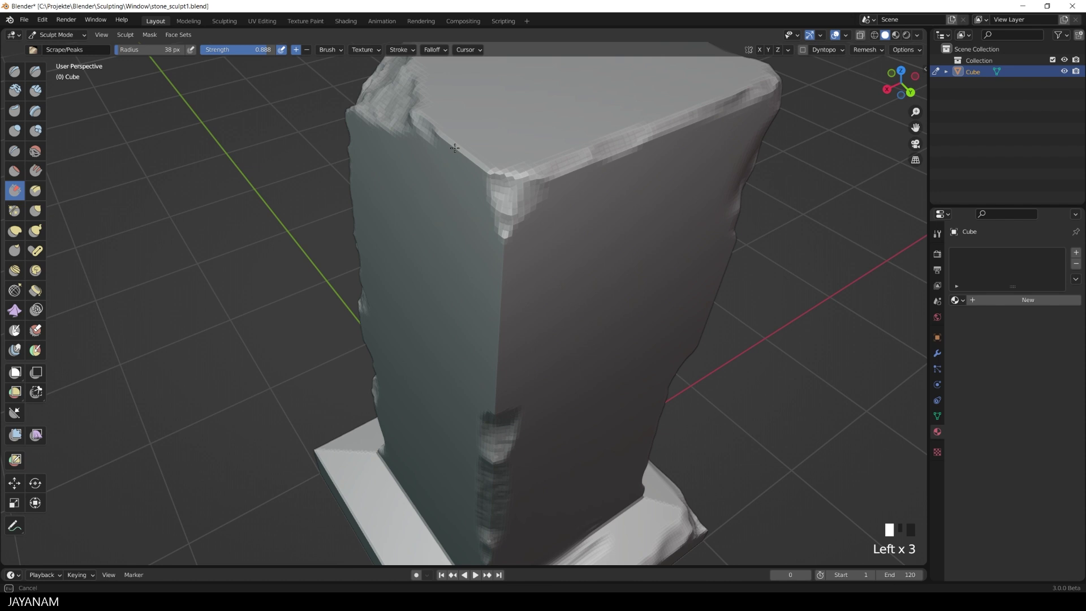
{"action": "left_click_drag", "start_coordinate": [415, 110], "coordinate": [484, 166]}
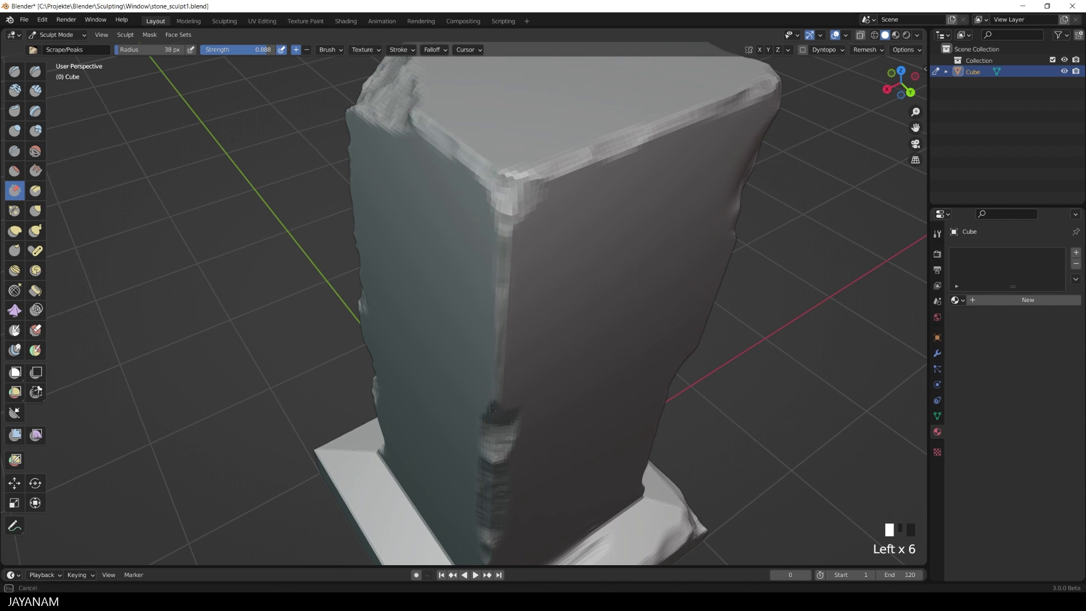
{"action": "middle_click_drag", "start_coordinate": [590, 372], "coordinate": [524, 364], "text": "alt"}
{"action": "left_click_drag", "start_coordinate": [524, 364], "coordinate": [507, 344]}
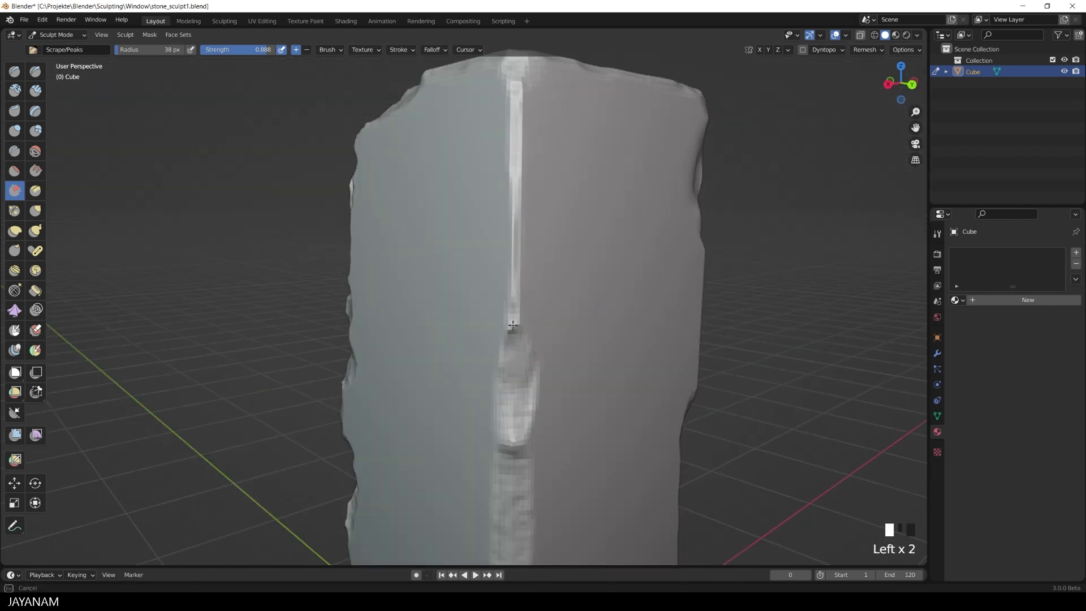
Scrape the notched middle and lower parts of the same vertical edge.
{"action": "left_click_drag", "start_coordinate": [717, 377], "coordinate": [697, 255], "text": "alt+shift"}
{"action": "left_click_drag", "start_coordinate": [492, 297], "coordinate": [487, 308]}
{"action": "middle_click_drag", "start_coordinate": [690, 340], "coordinate": [667, 346]}
{"action": "middle_click_drag", "start_coordinate": [667, 425], "coordinate": [655, 213], "text": "shift"}
{"action": "left_click_drag", "start_coordinate": [481, 346], "coordinate": [477, 375]}
Scrape the intact base corner below the branch crack along with its short vertical edge, and remesh the pillar.
{"action": "middle_click_drag", "start_coordinate": [565, 421], "coordinate": [714, 425]}
{"action": "mouse_move", "coordinate": [668, 403]}
{"action": "middle_mouse_down", "text": "shift"}
{"action": "mouse_move", "coordinate": [667, 386]}
{"action": "mouse_move", "coordinate": [417, 543]}
{"action": "middle_mouse_up", "text": "shift"}
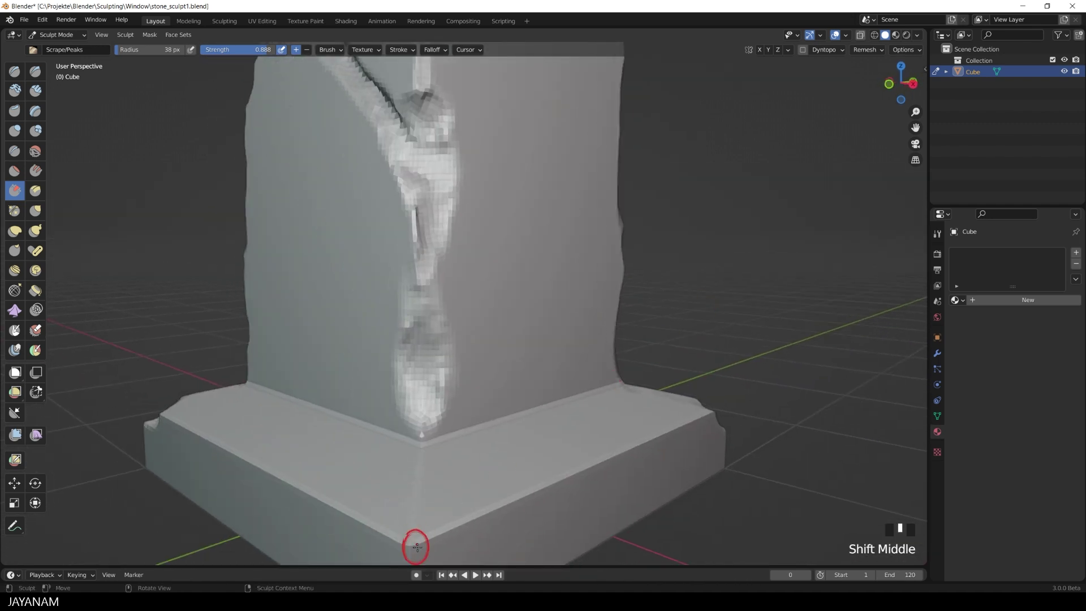
{"action": "left_click_drag", "start_coordinate": [417, 543], "coordinate": [417, 540]}
{"action": "middle_click_drag", "start_coordinate": [417, 540], "coordinate": [562, 329], "text": "shift"}
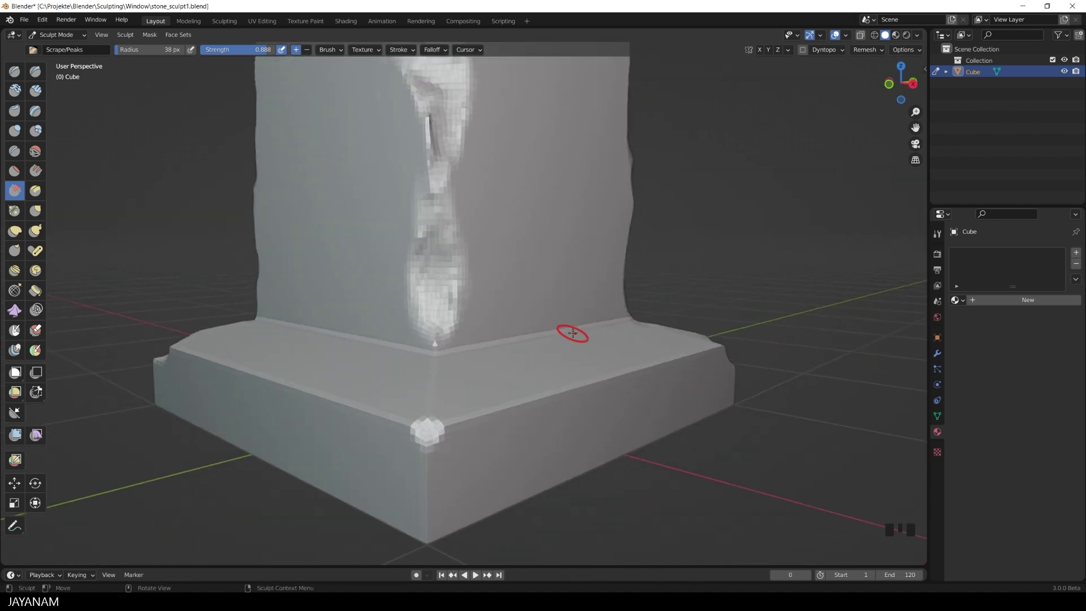
{"action": "left_click_drag", "start_coordinate": [426, 429], "coordinate": [436, 444]}
{"action": "left_click_drag", "start_coordinate": [428, 458], "coordinate": [422, 525]}
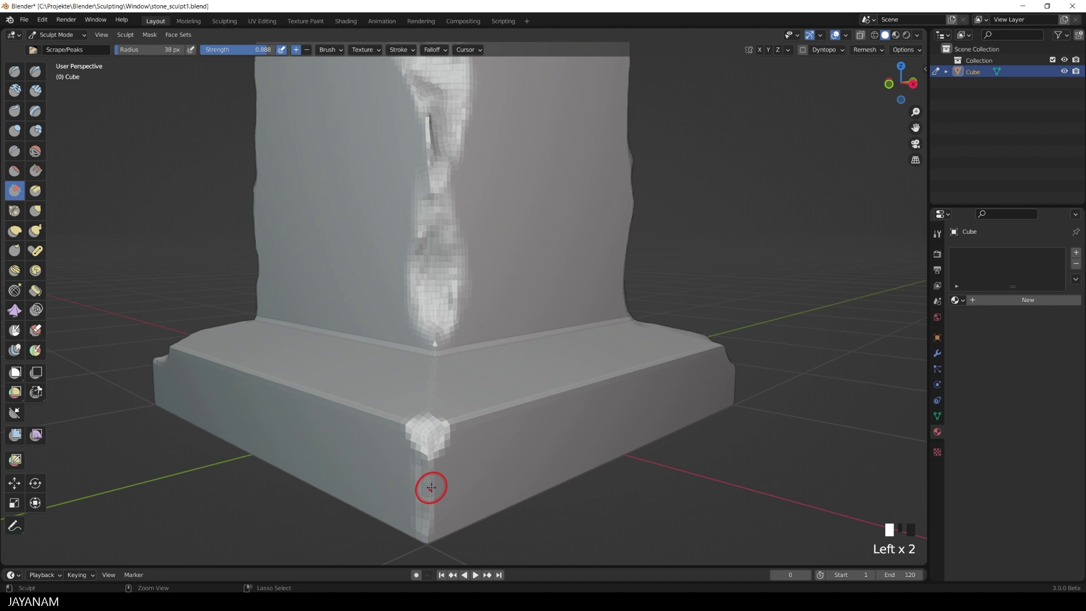
{"action": "key", "text": "ctrl+r"}
Scrape the full length of the still-sharp upper base edge on the side next to that corner.
{"action": "mouse_move", "coordinate": [752, 338]}
{"action": "middle_mouse_down", "text": "ctrl"}
{"action": "mouse_move", "coordinate": [720, 477]}
{"action": "mouse_move", "coordinate": [681, 426]}
{"action": "middle_mouse_up", "text": "ctrl"}
{"action": "left_click_drag", "start_coordinate": [337, 374], "coordinate": [441, 382]}
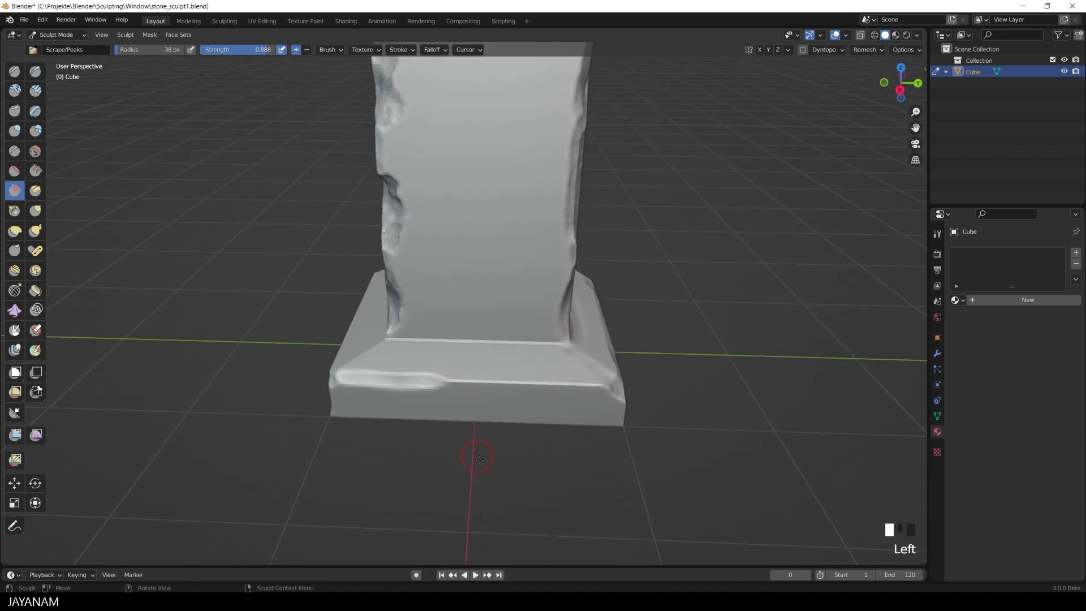
{"action": "middle_click_drag", "start_coordinate": [476, 458], "coordinate": [482, 410], "text": "ctrl"}
{"action": "left_click_drag", "start_coordinate": [433, 396], "coordinate": [639, 403]}
{"action": "middle_click_drag", "start_coordinate": [706, 392], "coordinate": [619, 394]}
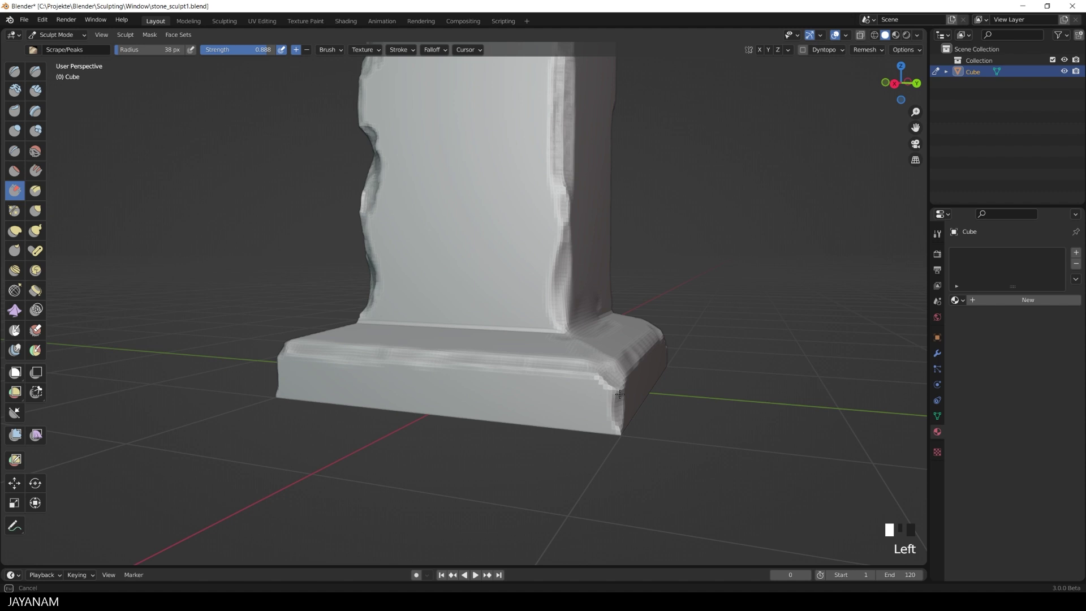
Scrape along the upper base edge on the next side of the pillar, from corner to corner.
{"action": "middle_click_drag", "start_coordinate": [616, 445], "coordinate": [702, 408]}
{"action": "left_click", "coordinate": [401, 338]}
{"action": "left_click_drag", "start_coordinate": [403, 338], "coordinate": [542, 365]}
{"action": "left_click_drag", "start_coordinate": [546, 365], "coordinate": [690, 393]}
Scrape the adjoining stretches of the upper base edge around the next base corner.
{"action": "middle_click_drag", "start_coordinate": [690, 393], "coordinate": [730, 412]}
{"action": "left_click_drag", "start_coordinate": [378, 313], "coordinate": [376, 259]}
{"action": "mouse_move", "coordinate": [376, 258]}
{"action": "left_mouse_down"}
{"action": "mouse_move", "coordinate": [380, 314]}
{"action": "mouse_move", "coordinate": [425, 324]}
{"action": "left_mouse_up"}
{"action": "left_click_drag", "start_coordinate": [441, 328], "coordinate": [627, 370]}
{"action": "mouse_move", "coordinate": [600, 422]}
{"action": "middle_mouse_down"}
{"action": "mouse_move", "coordinate": [656, 436]}
{"action": "mouse_move", "coordinate": [702, 417]}
{"action": "middle_mouse_up"}
{"action": "mouse_move", "coordinate": [377, 252]}
{"action": "left_mouse_down"}
{"action": "mouse_move", "coordinate": [374, 275]}
{"action": "mouse_move", "coordinate": [712, 345]}
{"action": "left_mouse_up"}
Scrape the full upper base edge on the following side and touch up the base corner beside it.
{"action": "mouse_move", "coordinate": [713, 345]}
{"action": "middle_mouse_down"}
{"action": "mouse_move", "coordinate": [854, 376]}
{"action": "mouse_move", "coordinate": [323, 304]}
{"action": "middle_mouse_up"}
{"action": "left_click", "coordinate": [323, 303]}
{"action": "left_click_drag", "start_coordinate": [323, 303], "coordinate": [742, 310]}
{"action": "mouse_move", "coordinate": [790, 312]}
{"action": "middle_mouse_down"}
{"action": "mouse_move", "coordinate": [700, 366]}
{"action": "mouse_move", "coordinate": [686, 412]}
{"action": "mouse_move", "coordinate": [660, 376]}
{"action": "mouse_move", "coordinate": [621, 453]}
{"action": "mouse_move", "coordinate": [611, 447]}
{"action": "middle_mouse_up"}
{"action": "left_click", "coordinate": [469, 480]}
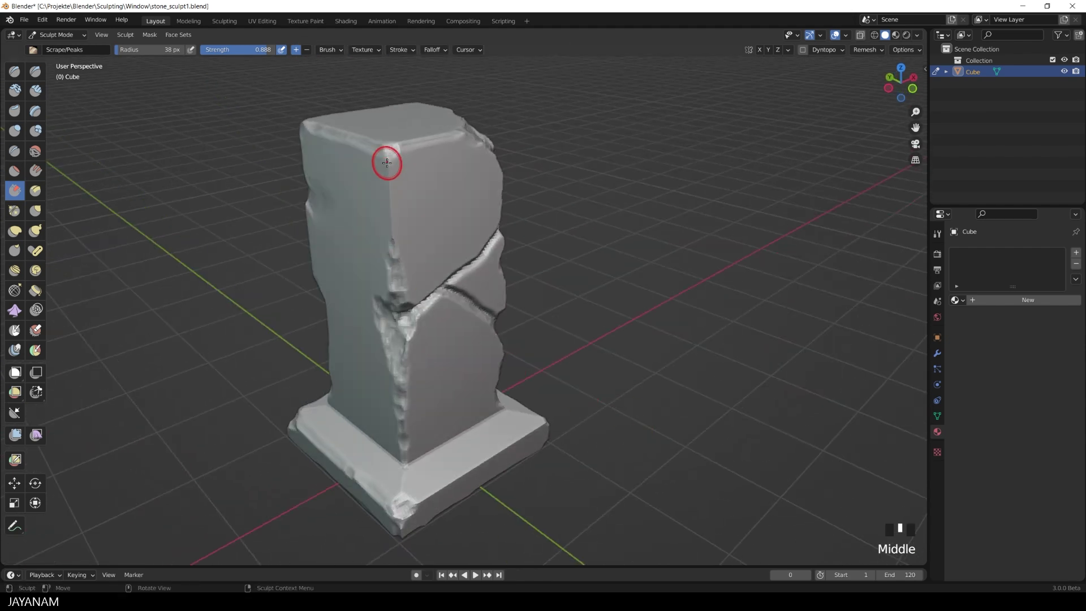
Scrape the sharp vertical edge above the main crack's break up to its top corner, plus the neighbouring top corner.
{"action": "left_click_drag", "start_coordinate": [387, 163], "coordinate": [395, 252]}
{"action": "left_click_drag", "start_coordinate": [394, 252], "coordinate": [389, 160]}
{"action": "middle_click_drag", "start_coordinate": [616, 226], "coordinate": [470, 265]}
{"action": "left_click_drag", "start_coordinate": [488, 150], "coordinate": [501, 144]}
{"action": "middle_click_drag", "start_coordinate": [611, 175], "coordinate": [558, 180]}
Scrape the next vertical edge from its top corner down to and across the mid-height notch.
{"action": "middle_click_drag", "start_coordinate": [639, 229], "coordinate": [518, 168]}
{"action": "mouse_move", "coordinate": [519, 169]}
{"action": "left_mouse_down"}
{"action": "mouse_move", "coordinate": [506, 172]}
{"action": "mouse_move", "coordinate": [527, 192]}
{"action": "left_mouse_up"}
{"action": "left_click_drag", "start_coordinate": [526, 194], "coordinate": [524, 224]}
{"action": "left_click_drag", "start_coordinate": [525, 226], "coordinate": [518, 314]}
{"action": "middle_click_drag", "start_coordinate": [618, 316], "coordinate": [618, 290]}
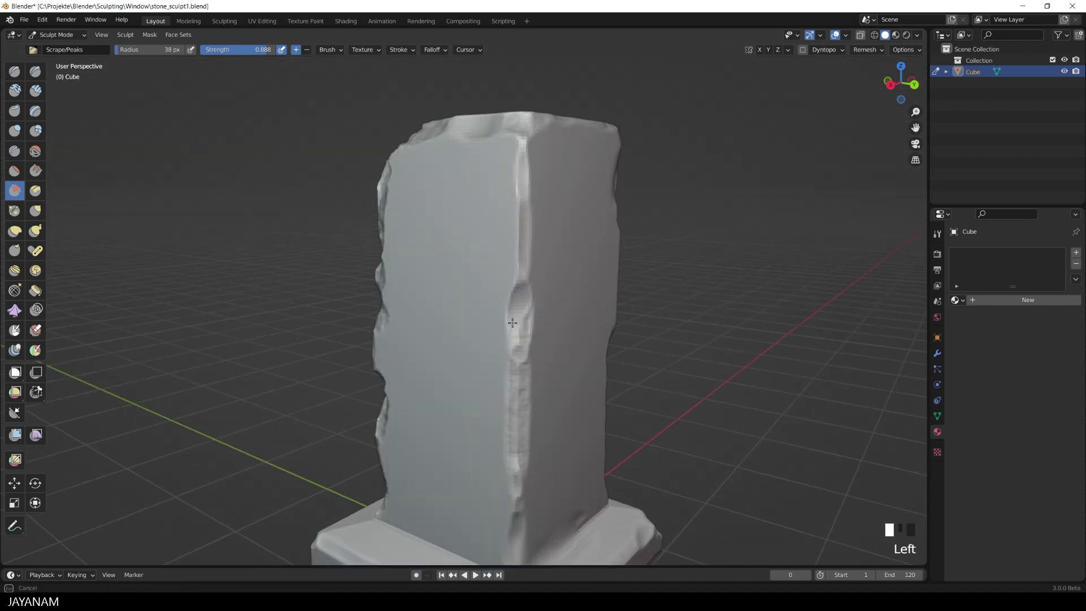
{"action": "left_click_drag", "start_coordinate": [512, 323], "coordinate": [528, 311]}
Scrape the sharp middle and upper stretch of the vertical edge between its upper chip and the long lower notch.
{"action": "mouse_move", "coordinate": [681, 328]}
{"action": "middle_mouse_down"}
{"action": "mouse_move", "coordinate": [603, 345]}
{"action": "mouse_move", "coordinate": [548, 328]}
{"action": "middle_mouse_up"}
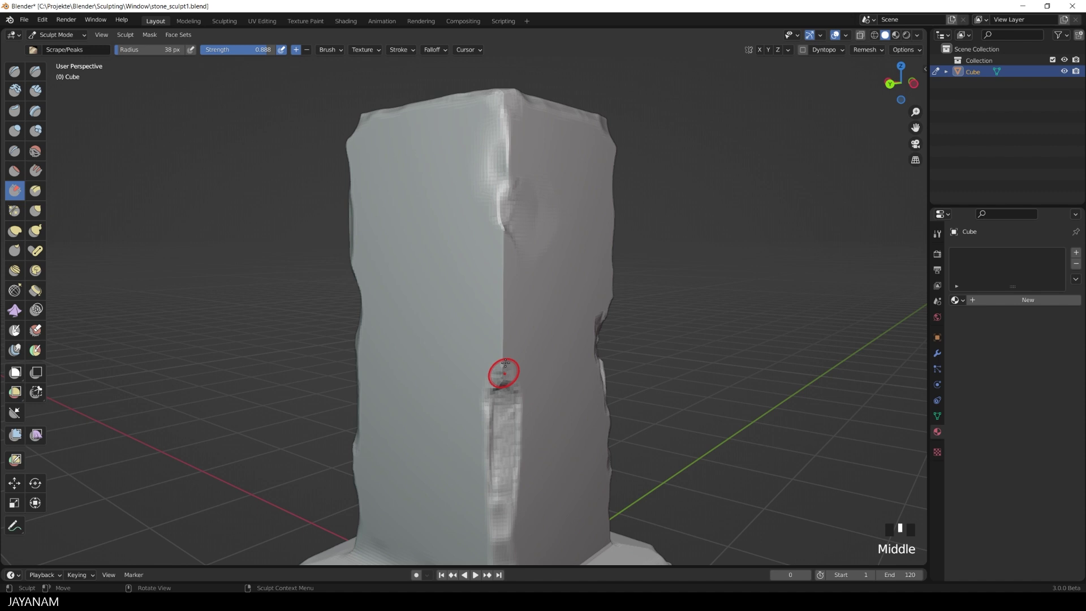
{"action": "mouse_move", "coordinate": [504, 373]}
{"action": "left_mouse_down"}
{"action": "mouse_move", "coordinate": [504, 232]}
{"action": "mouse_move", "coordinate": [502, 314]}
{"action": "left_mouse_up"}
{"action": "middle_click_drag", "start_coordinate": [649, 294], "coordinate": [631, 301]}
{"action": "left_click_drag", "start_coordinate": [456, 252], "coordinate": [466, 173]}
Scrape the base edge near the neighbouring corner and the lower part of the notched vertical edge above it.
{"action": "mouse_move", "coordinate": [466, 172]}
{"action": "middle_mouse_down"}
{"action": "mouse_move", "coordinate": [660, 245]}
{"action": "mouse_move", "coordinate": [521, 193]}
{"action": "mouse_move", "coordinate": [637, 341]}
{"action": "mouse_move", "coordinate": [674, 322]}
{"action": "mouse_move", "coordinate": [485, 451]}
{"action": "middle_mouse_up"}
{"action": "mouse_move", "coordinate": [485, 450]}
{"action": "left_mouse_down"}
{"action": "mouse_move", "coordinate": [520, 454]}
{"action": "mouse_move", "coordinate": [602, 419]}
{"action": "left_mouse_up"}
{"action": "mouse_move", "coordinate": [602, 419]}
{"action": "middle_mouse_down", "text": "alt"}
{"action": "mouse_move", "coordinate": [739, 393]}
{"action": "mouse_move", "coordinate": [834, 392]}
{"action": "middle_mouse_up", "text": "alt"}
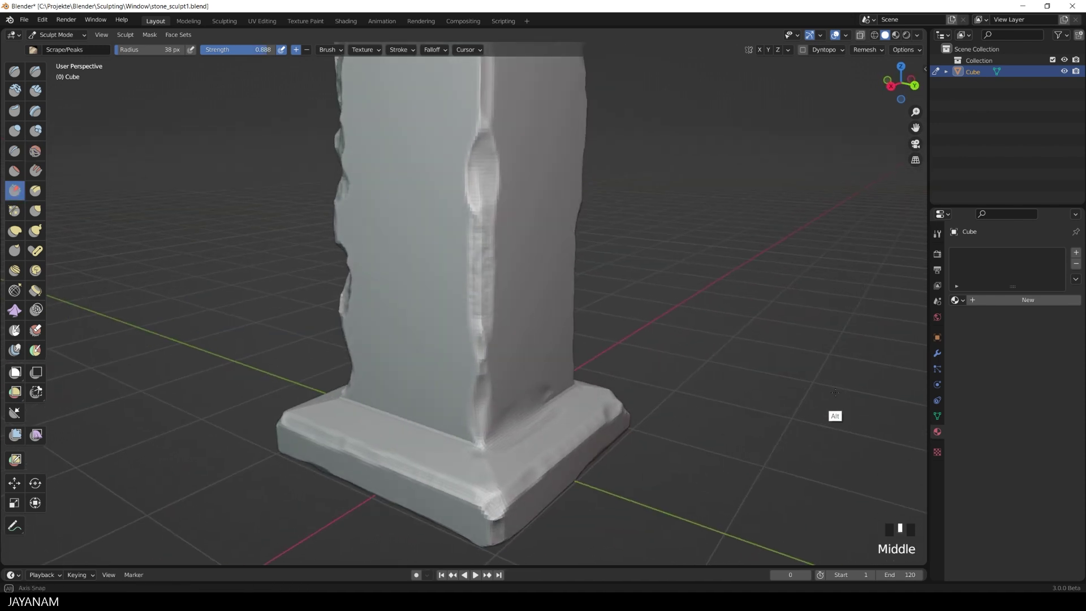
{"action": "left_click", "coordinate": [483, 364]}
Scrape the vertical edge around the outer end of the branch crack, working on both adjoining faces.
{"action": "middle_click_drag", "start_coordinate": [609, 388], "coordinate": [721, 388]}
{"action": "left_click_drag", "start_coordinate": [425, 334], "coordinate": [435, 283]}
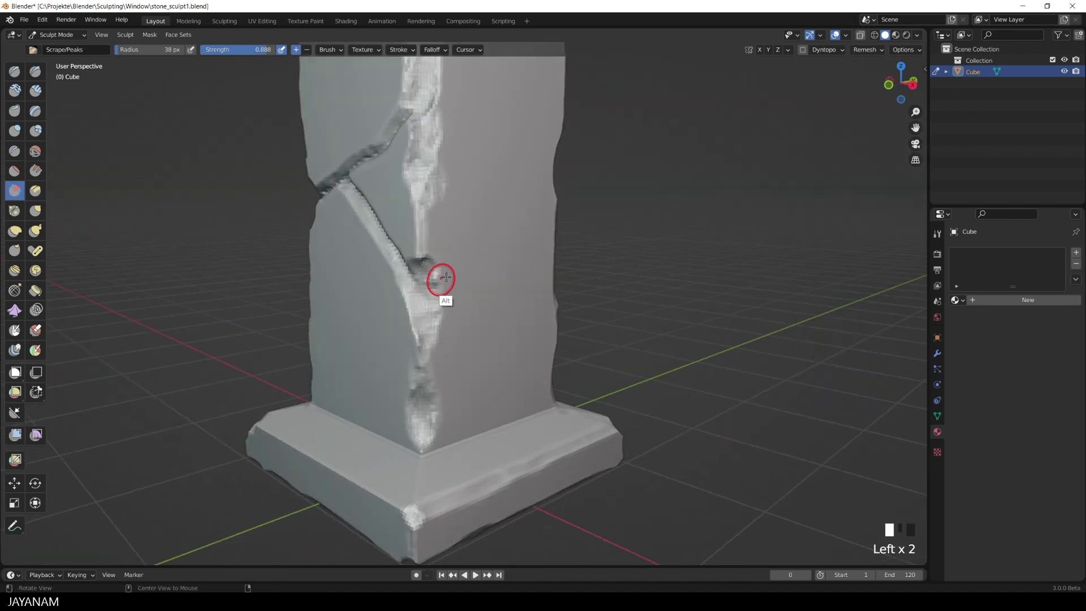
{"action": "middle_click_drag", "start_coordinate": [446, 277], "coordinate": [398, 193], "text": "alt"}
{"action": "middle_click_drag", "start_coordinate": [519, 175], "coordinate": [564, 183]}
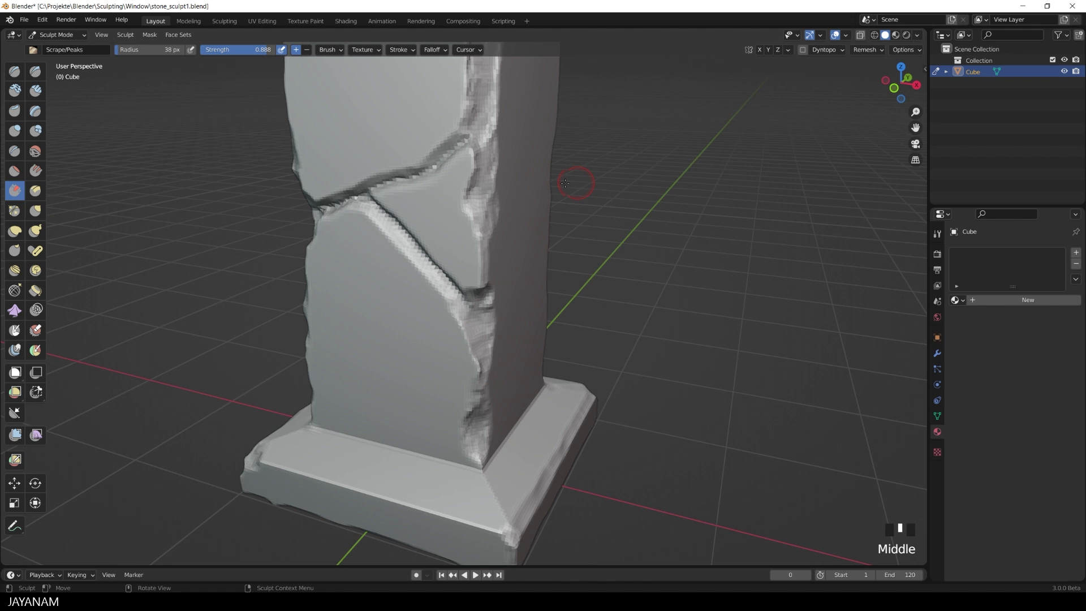
{"action": "middle_click_drag", "start_coordinate": [500, 156], "coordinate": [494, 258]}
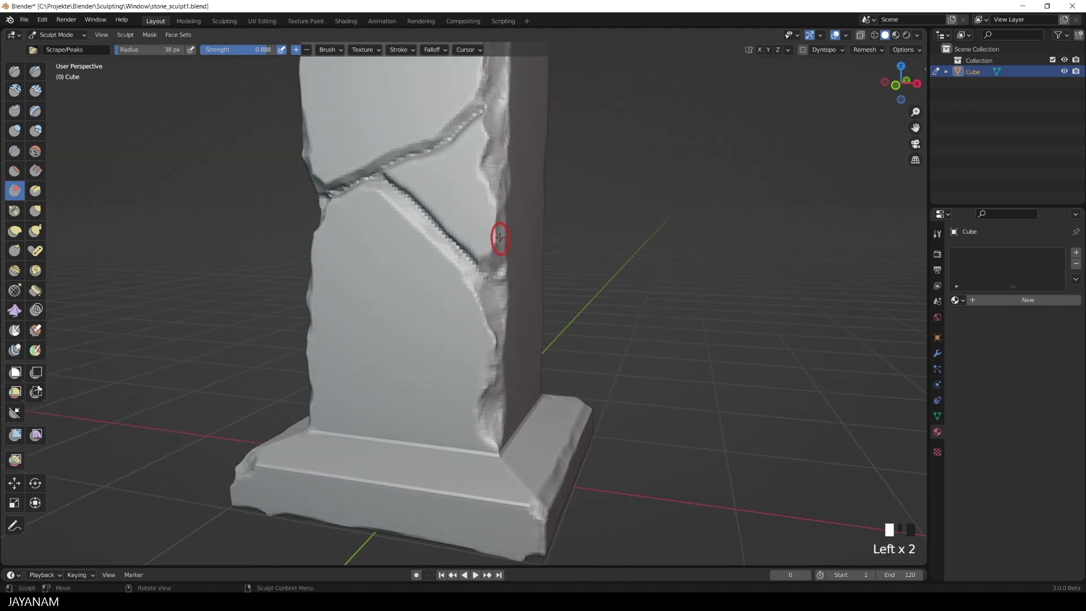
{"action": "middle_click_drag", "start_coordinate": [601, 293], "coordinate": [613, 294]}
{"action": "left_click_drag", "start_coordinate": [515, 336], "coordinate": [514, 337]}
{"action": "middle_click_drag", "start_coordinate": [508, 402], "coordinate": [579, 447]}
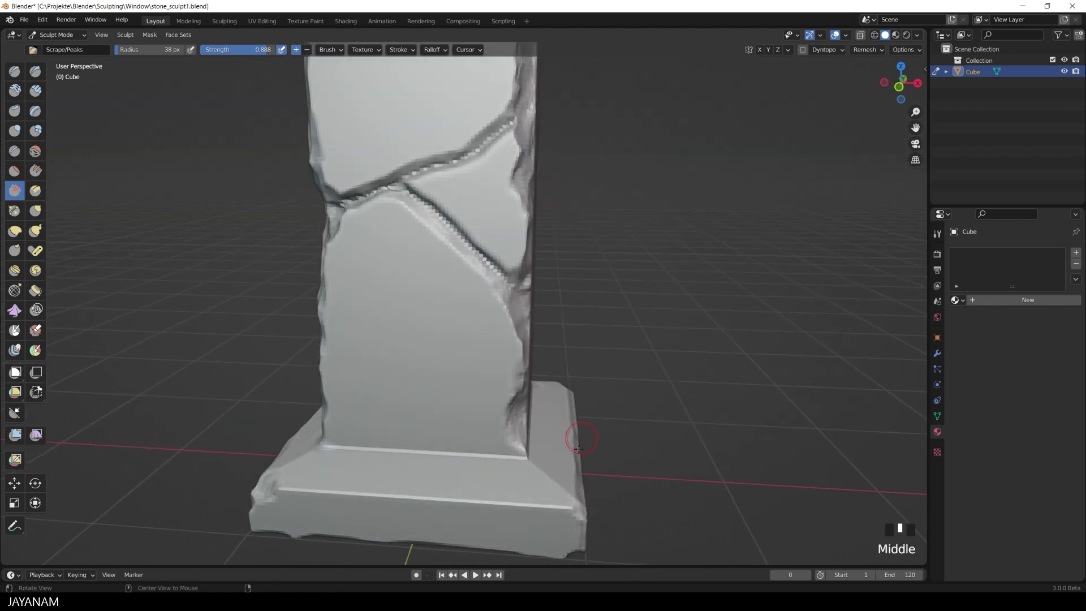
Scrape the full length of the sharp upper base edge beneath the cracked face.
{"action": "middle_click_drag", "start_coordinate": [563, 485], "coordinate": [639, 429]}
{"action": "mouse_move", "coordinate": [639, 430]}
{"action": "middle_mouse_down", "text": "shift"}
{"action": "mouse_move", "coordinate": [725, 392]}
{"action": "mouse_move", "coordinate": [725, 364]}
{"action": "middle_mouse_up", "text": "shift"}
{"action": "middle_click_drag", "start_coordinate": [725, 365], "coordinate": [725, 334], "text": "ctrl"}
{"action": "left_click_drag", "start_coordinate": [387, 470], "coordinate": [402, 465]}
{"action": "left_click_drag", "start_coordinate": [390, 469], "coordinate": [702, 395]}
Scrape the lowest part of the long-notched vertical edge just above the base.
{"action": "middle_click_drag", "start_coordinate": [741, 403], "coordinate": [761, 404]}
{"action": "left_click_drag", "start_coordinate": [433, 398], "coordinate": [434, 373]}
{"action": "left_click_drag", "start_coordinate": [434, 371], "coordinate": [434, 349]}
{"action": "middle_click_drag", "start_coordinate": [479, 370], "coordinate": [444, 369]}
{"action": "left_click", "coordinate": [444, 369]}
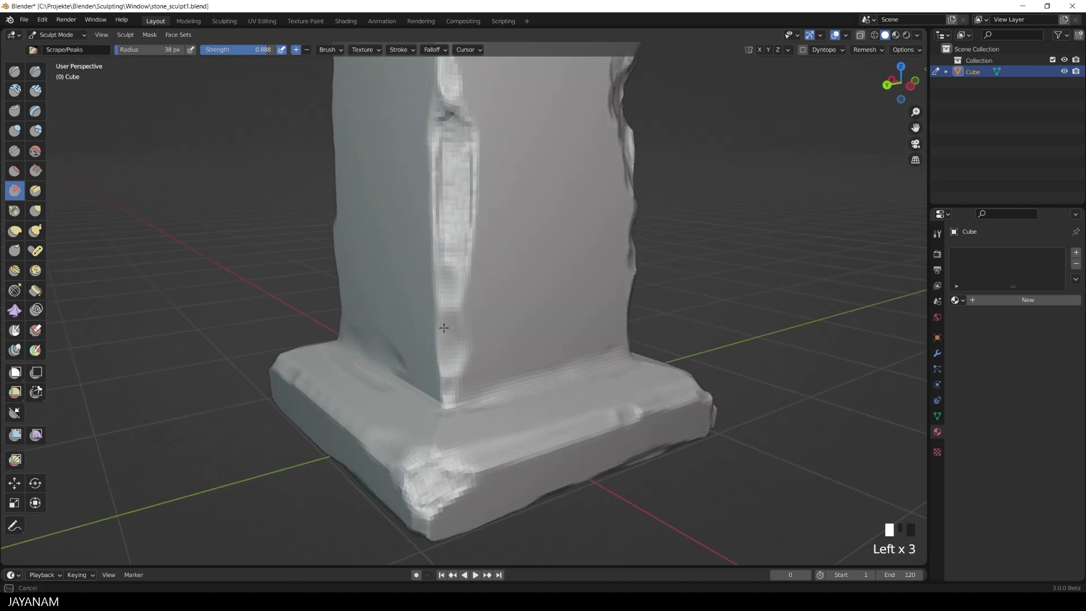
Smooth the crease where the pillar meets the base, including the stretch beneath the cracked face.
{"action": "middle_click_drag", "start_coordinate": [444, 327], "coordinate": [610, 378]}
{"action": "left_click_drag", "start_coordinate": [560, 373], "coordinate": [571, 371], "text": "shift"}
{"action": "left_click_drag", "start_coordinate": [566, 370], "coordinate": [594, 374], "text": "shift"}
{"action": "left_click_drag", "start_coordinate": [577, 378], "coordinate": [587, 381], "text": "shift"}
{"action": "mouse_move", "coordinate": [586, 380]}
{"action": "middle_mouse_down", "text": "alt"}
{"action": "mouse_move", "coordinate": [753, 340]}
{"action": "mouse_move", "coordinate": [701, 489]}
{"action": "mouse_move", "coordinate": [707, 393]}
{"action": "mouse_move", "coordinate": [584, 398]}
{"action": "mouse_move", "coordinate": [613, 423]}
{"action": "mouse_move", "coordinate": [634, 419]}
{"action": "middle_mouse_up", "text": "alt"}
{"action": "left_click_drag", "start_coordinate": [476, 425], "coordinate": [453, 420], "text": "shift"}
{"action": "mouse_move", "coordinate": [446, 420]}
{"action": "left_mouse_down", "text": "shift"}
{"action": "mouse_move", "coordinate": [426, 417]}
{"action": "mouse_move", "coordinate": [452, 420]}
{"action": "left_mouse_up", "text": "shift"}
{"action": "left_click_drag", "start_coordinate": [458, 421], "coordinate": [487, 423], "text": "shift"}
{"action": "left_click_drag", "start_coordinate": [492, 424], "coordinate": [512, 424], "text": "shift"}
{"action": "left_click_drag", "start_coordinate": [512, 424], "coordinate": [494, 421], "text": "shift"}
{"action": "left_click_drag", "start_coordinate": [447, 419], "coordinate": [485, 424], "text": "shift"}
Sharpen the lower block's rim along both cracks with the inverted Crease brush, and remesh at voxel size 0.0197.
{"action": "middle_click_drag", "start_coordinate": [646, 406], "coordinate": [647, 405], "text": "alt"}
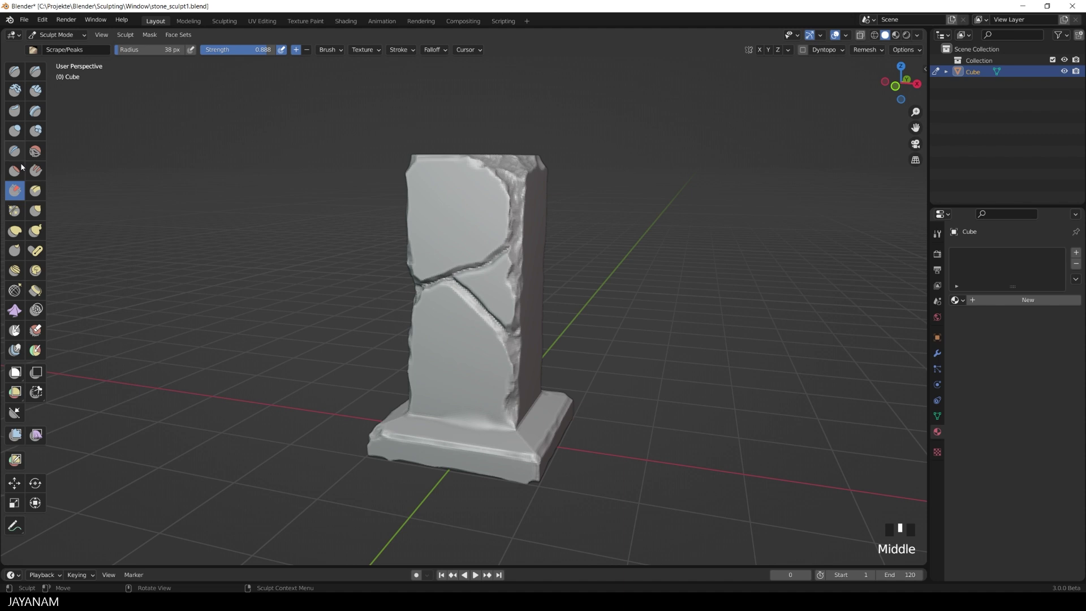
{"action": "left_click", "coordinate": [15, 151]}
{"action": "left_click_drag", "start_coordinate": [419, 303], "coordinate": [452, 280], "text": "ctrl"}
{"action": "left_click_drag", "start_coordinate": [450, 279], "coordinate": [494, 329], "text": "ctrl"}
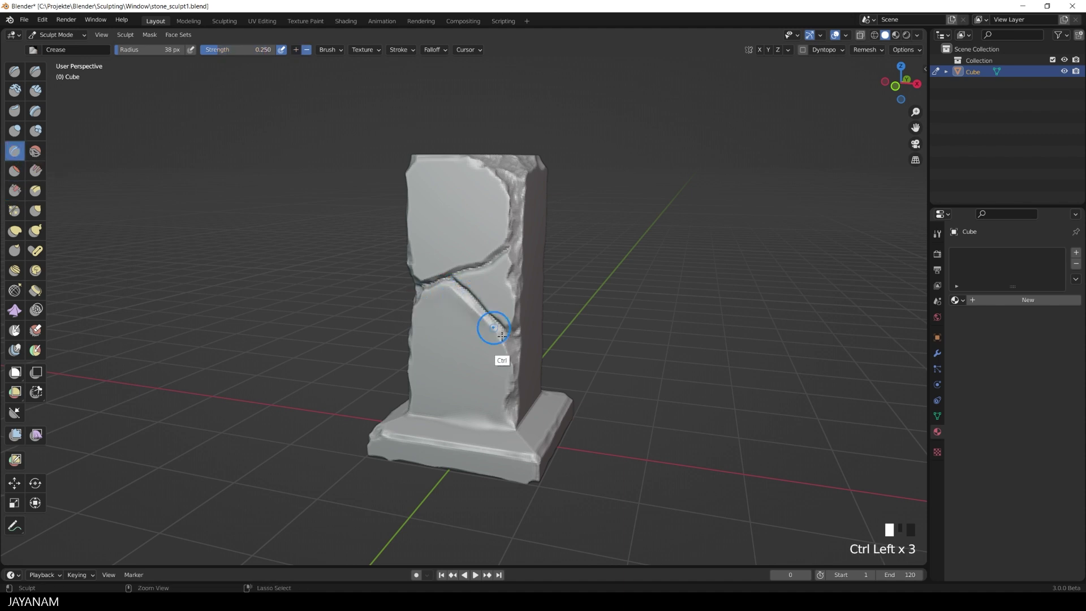
{"action": "middle_click_drag", "start_coordinate": [613, 381], "coordinate": [640, 328]}
{"action": "key", "text": "shift+r"}
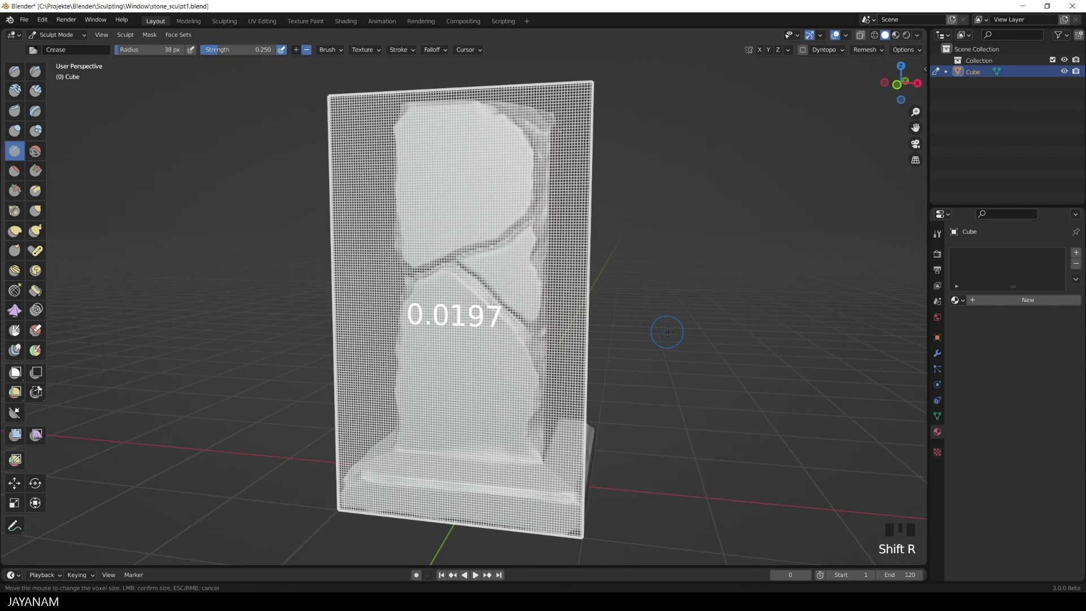
{"action": "left_click", "coordinate": [667, 332]}
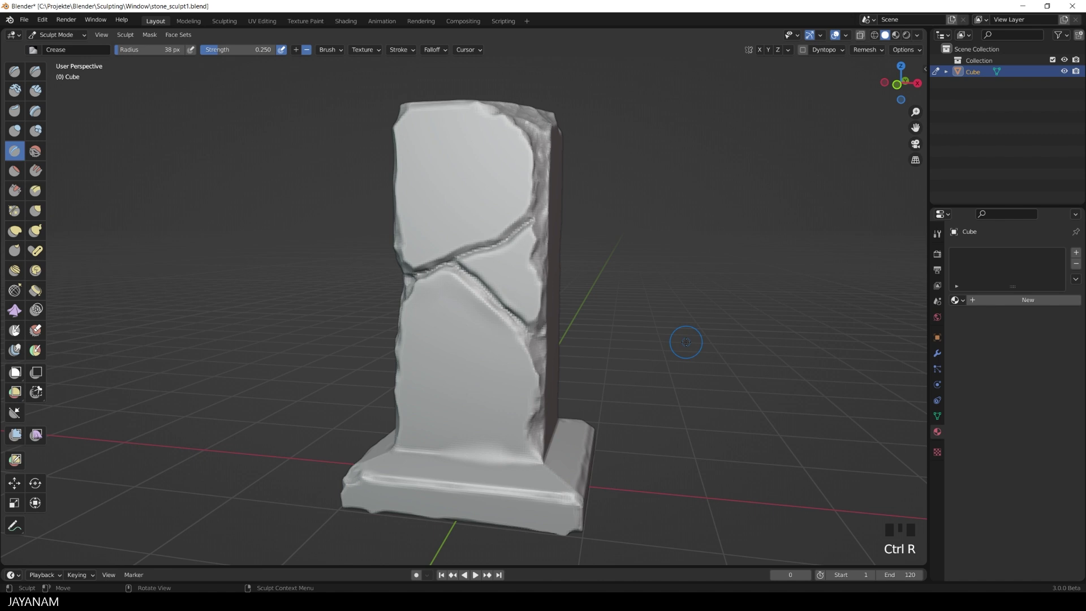
Use the Pinch/Magnify brush on the crack rims, the adjoining vertical edge, the base corner and the next vertical edge.
{"action": "left_click", "coordinate": [15, 211]}
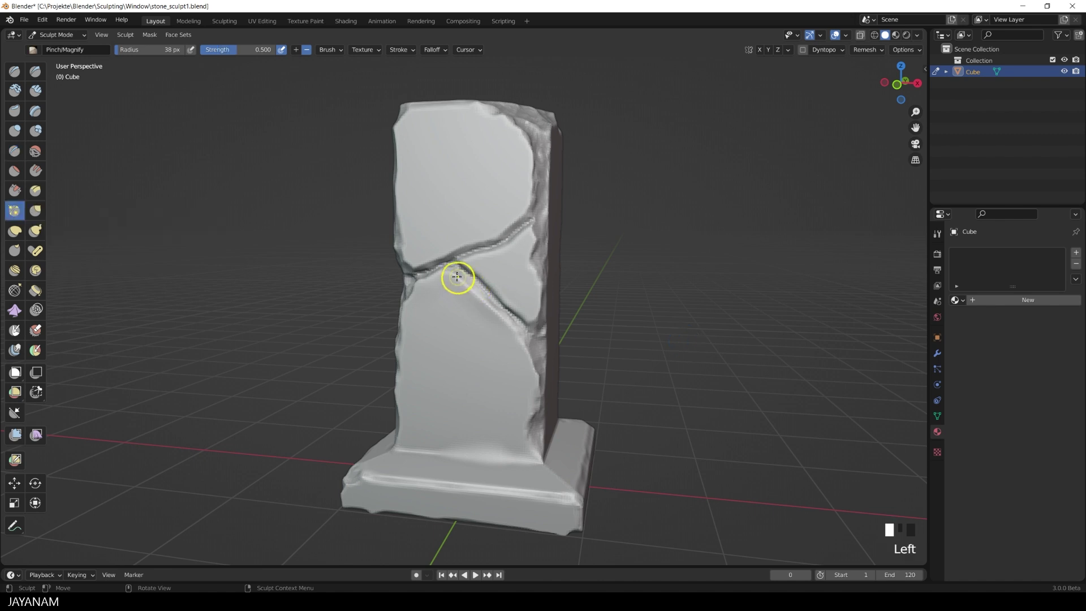
{"action": "mouse_move", "coordinate": [455, 274]}
{"action": "left_mouse_down"}
{"action": "mouse_move", "coordinate": [494, 303]}
{"action": "mouse_move", "coordinate": [493, 242]}
{"action": "left_mouse_up"}
{"action": "mouse_move", "coordinate": [539, 192]}
{"action": "left_mouse_down", "text": "ctrl"}
{"action": "mouse_move", "coordinate": [432, 259]}
{"action": "mouse_move", "coordinate": [432, 346]}
{"action": "mouse_move", "coordinate": [521, 338]}
{"action": "left_mouse_up", "text": "ctrl"}
{"action": "mouse_move", "coordinate": [538, 403]}
{"action": "left_mouse_down", "text": "ctrl"}
{"action": "mouse_move", "coordinate": [532, 446]}
{"action": "mouse_move", "coordinate": [514, 461]}
{"action": "mouse_move", "coordinate": [549, 465]}
{"action": "mouse_move", "coordinate": [438, 443]}
{"action": "mouse_move", "coordinate": [478, 460]}
{"action": "mouse_move", "coordinate": [563, 464]}
{"action": "left_mouse_up", "text": "ctrl"}
{"action": "left_click_drag", "start_coordinate": [563, 463], "coordinate": [549, 464]}
{"action": "left_click", "coordinate": [545, 463]}
{"action": "middle_click_drag", "start_coordinate": [645, 368], "coordinate": [473, 307]}
{"action": "left_click_drag", "start_coordinate": [469, 303], "coordinate": [472, 184], "text": "ctrl"}
Pinch and smooth the worn band below the mid-height notch of the vertical edge, reducing the brush radius to 25 px.
{"action": "middle_click_drag", "start_coordinate": [632, 216], "coordinate": [542, 274]}
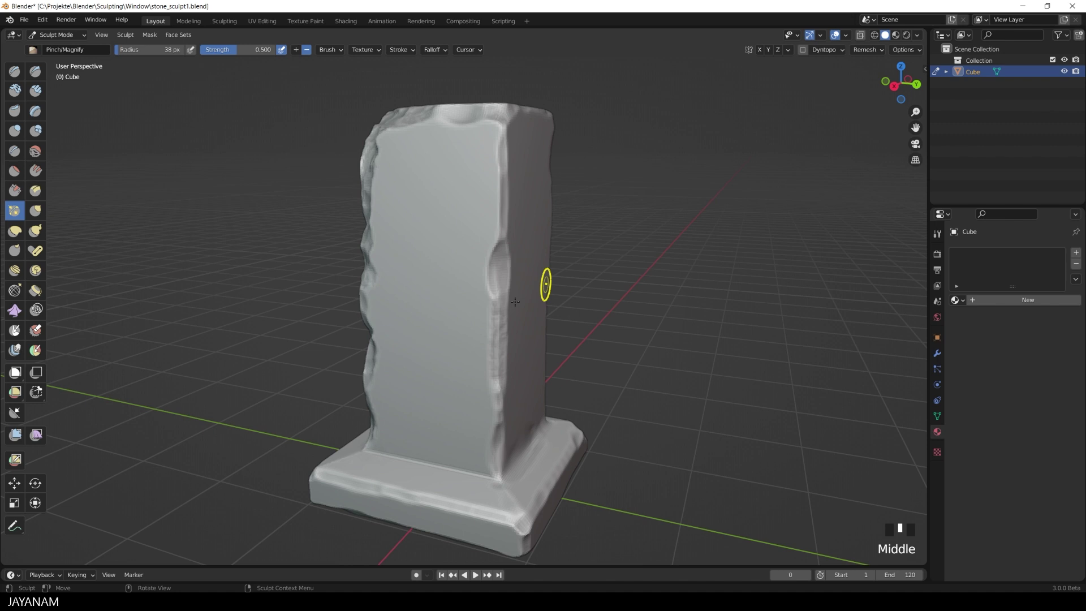
{"action": "left_click", "coordinate": [490, 294]}
{"action": "left_click", "coordinate": [490, 294]}
{"action": "mouse_move", "coordinate": [487, 354]}
{"action": "left_mouse_down"}
{"action": "mouse_move", "coordinate": [497, 397]}
{"action": "mouse_move", "coordinate": [489, 339]}
{"action": "left_mouse_up"}
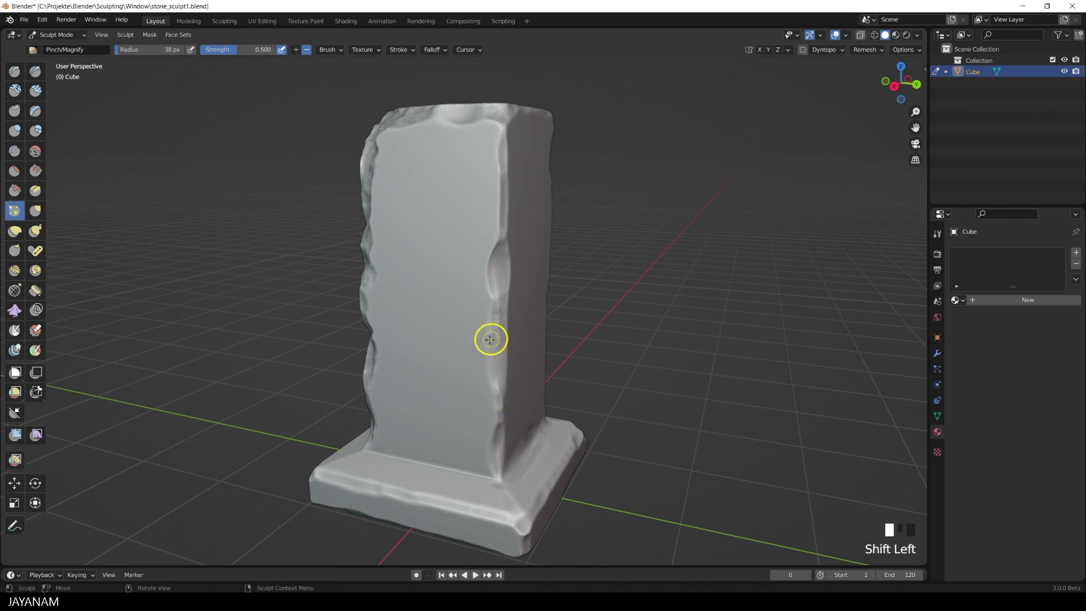
{"action": "left_click", "coordinate": [500, 389]}
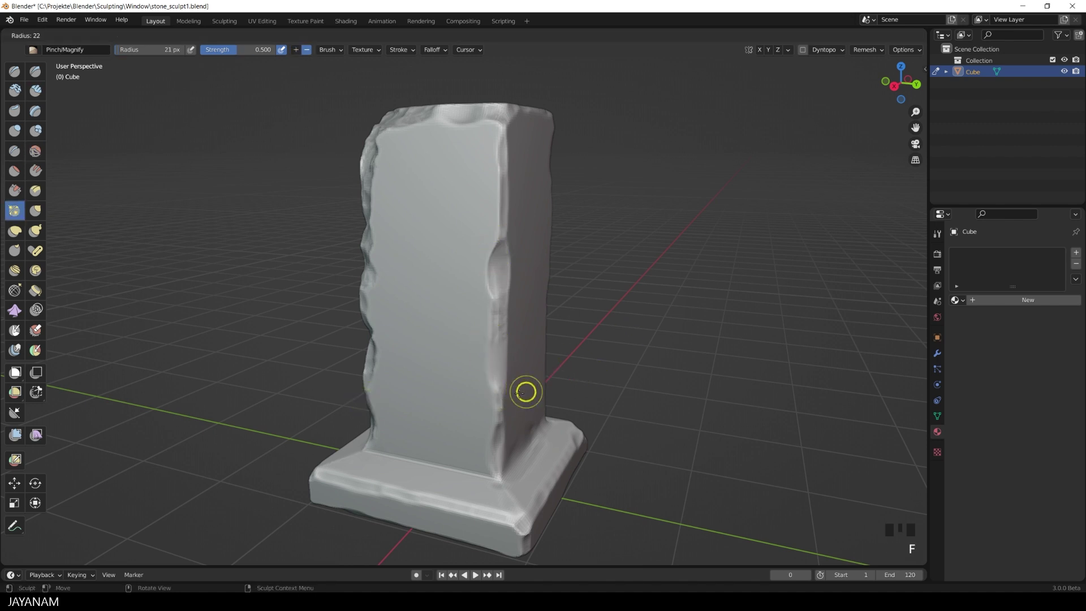
{"action": "left_click", "coordinate": [496, 373], "text": "ctrl"}
Carve rough chips at about mid-height into two neighbouring vertical edges with the inverted Clay Strips brush.
{"action": "left_click", "coordinate": [35, 92]}
{"action": "left_click", "coordinate": [491, 344], "text": "ctrl"}
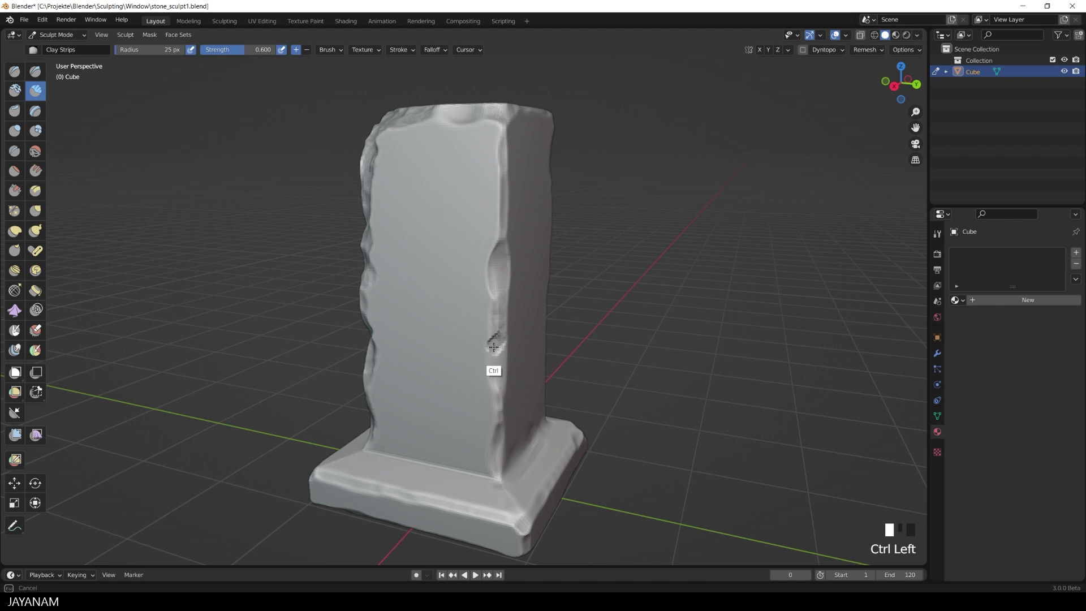
{"action": "left_click", "coordinate": [497, 335], "text": "ctrl"}
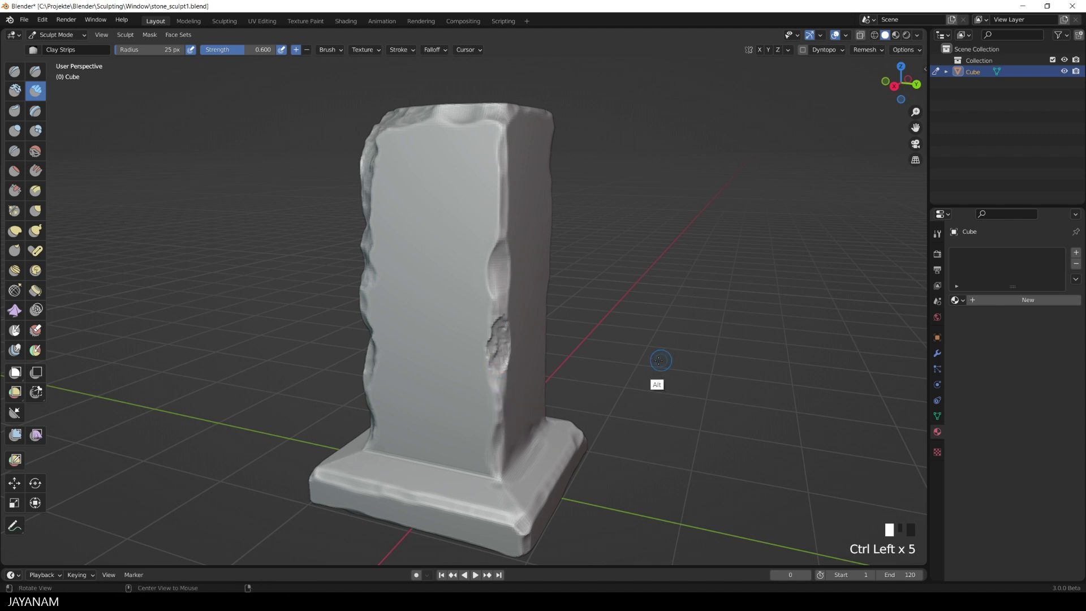
{"action": "middle_click_drag", "start_coordinate": [659, 361], "coordinate": [507, 354]}
{"action": "left_click", "coordinate": [482, 332], "text": "ctrl"}
{"action": "left_click", "coordinate": [485, 318], "text": "ctrl"}
{"action": "left_click", "coordinate": [487, 301], "text": "ctrl"}
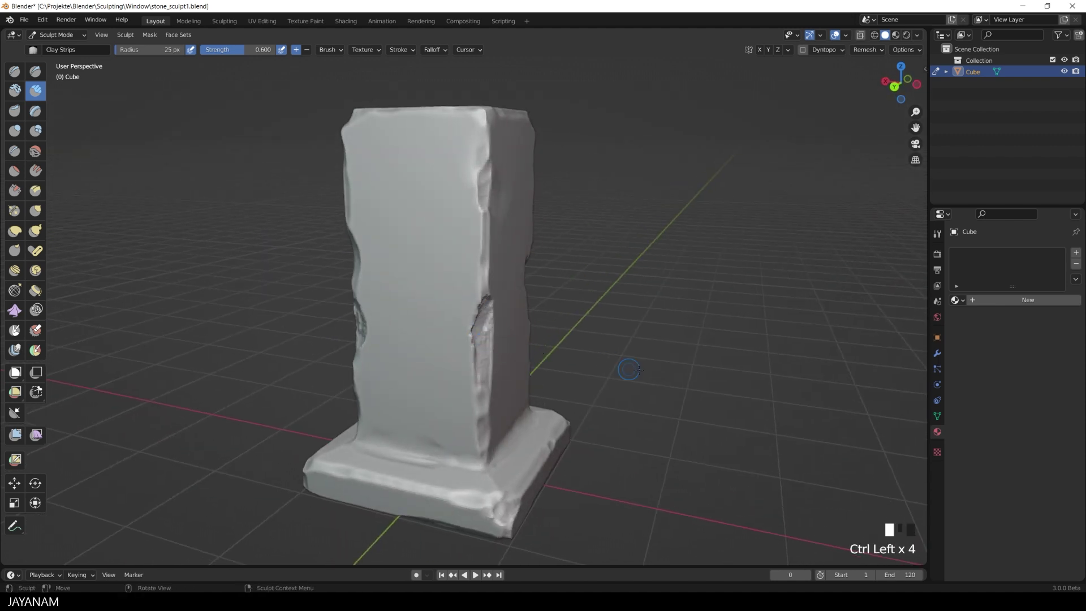
Carve chips into the foot of the vertical edge below the main crack and into the base corner beneath it.
{"action": "mouse_move", "coordinate": [638, 370]}
{"action": "middle_mouse_down"}
{"action": "mouse_move", "coordinate": [638, 385]}
{"action": "mouse_move", "coordinate": [532, 449]}
{"action": "mouse_move", "coordinate": [575, 419]}
{"action": "mouse_move", "coordinate": [478, 506]}
{"action": "middle_mouse_up"}
{"action": "left_click", "coordinate": [548, 443], "text": "ctrl"}
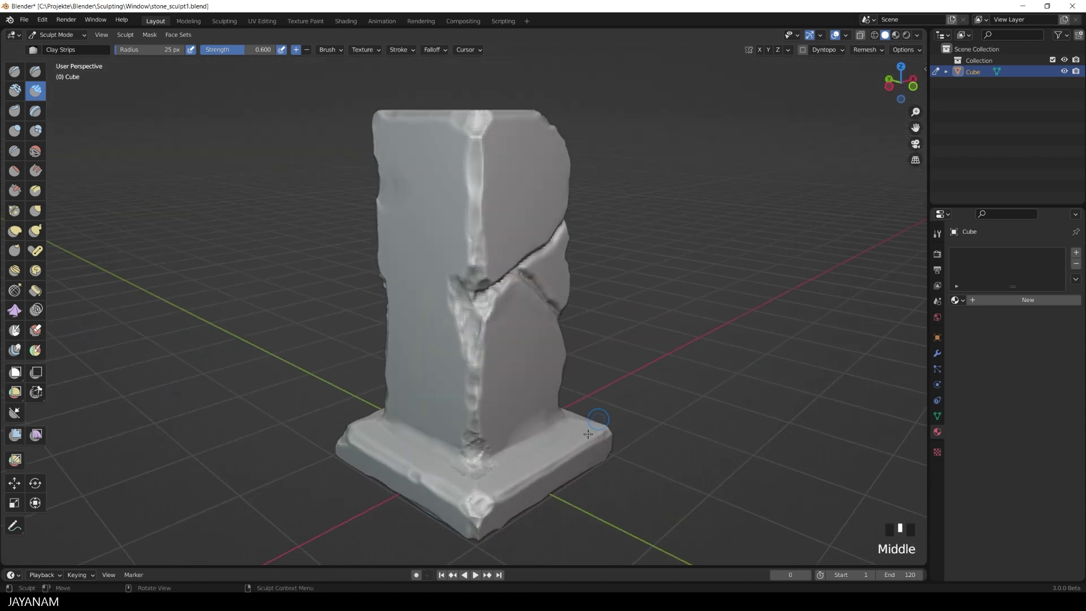
{"action": "left_click", "coordinate": [475, 503], "text": "ctrl"}
{"action": "left_click", "coordinate": [478, 508], "text": "ctrl"}
{"action": "left_click", "coordinate": [481, 512], "text": "ctrl"}
{"action": "left_click", "coordinate": [484, 516], "text": "ctrl"}
Carve chips into the cracked side and around the break where the main crack meets the vertical edge.
{"action": "mouse_move", "coordinate": [671, 461]}
{"action": "middle_mouse_down"}
{"action": "mouse_move", "coordinate": [577, 456]}
{"action": "mouse_move", "coordinate": [677, 446]}
{"action": "middle_mouse_up"}
{"action": "left_click", "coordinate": [519, 360], "text": "ctrl"}
{"action": "left_click", "coordinate": [526, 359], "text": "ctrl"}
{"action": "left_click", "coordinate": [526, 374], "text": "ctrl"}
{"action": "left_click", "coordinate": [525, 391], "text": "ctrl"}
{"action": "left_click", "coordinate": [524, 405], "text": "ctrl"}
{"action": "scroll", "coordinate": [676, 446], "scroll_direction": "up", "scroll_amount": 3}
{"action": "mouse_move", "coordinate": [462, 283]}
{"action": "left_mouse_down", "text": "ctrl"}
{"action": "mouse_move", "coordinate": [445, 252]}
{"action": "mouse_move", "coordinate": [458, 245]}
{"action": "left_mouse_up", "text": "ctrl"}
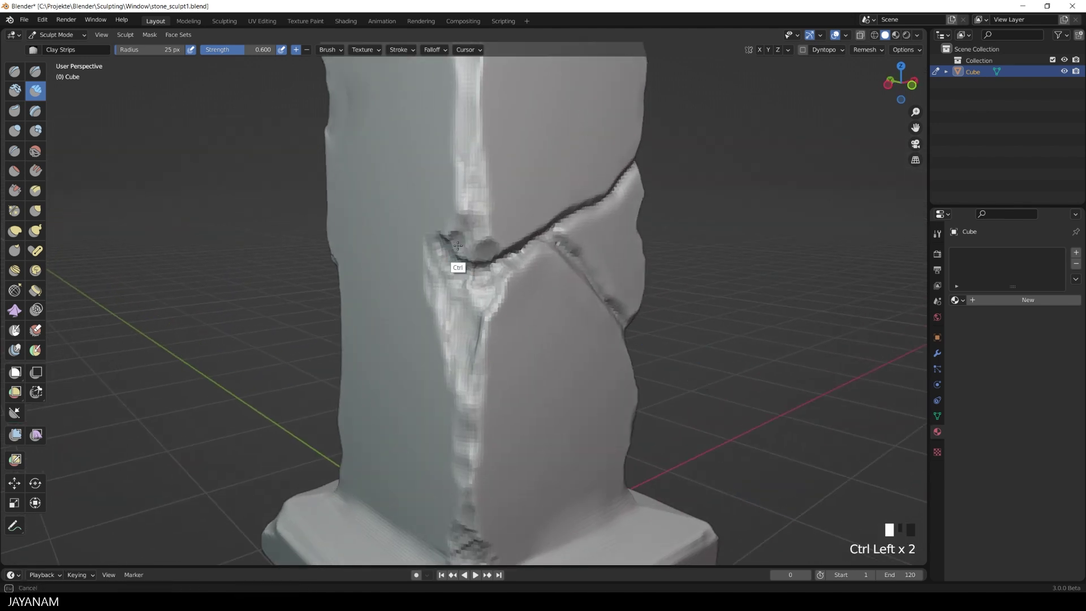
{"action": "left_click", "coordinate": [464, 260], "text": "ctrl"}
Roughen the broken surface directly below the main crack on the vertical edge with short carving strokes.
{"action": "left_click", "coordinate": [473, 283], "text": "ctrl"}
{"action": "left_click", "coordinate": [467, 300], "text": "ctrl"}
{"action": "left_click", "coordinate": [460, 315], "text": "ctrl"}
{"action": "left_click", "coordinate": [464, 336], "text": "ctrl"}
{"action": "left_click", "coordinate": [468, 358], "text": "ctrl"}
{"action": "left_click", "coordinate": [471, 357], "text": "ctrl"}
{"action": "left_click", "coordinate": [474, 357], "text": "ctrl"}
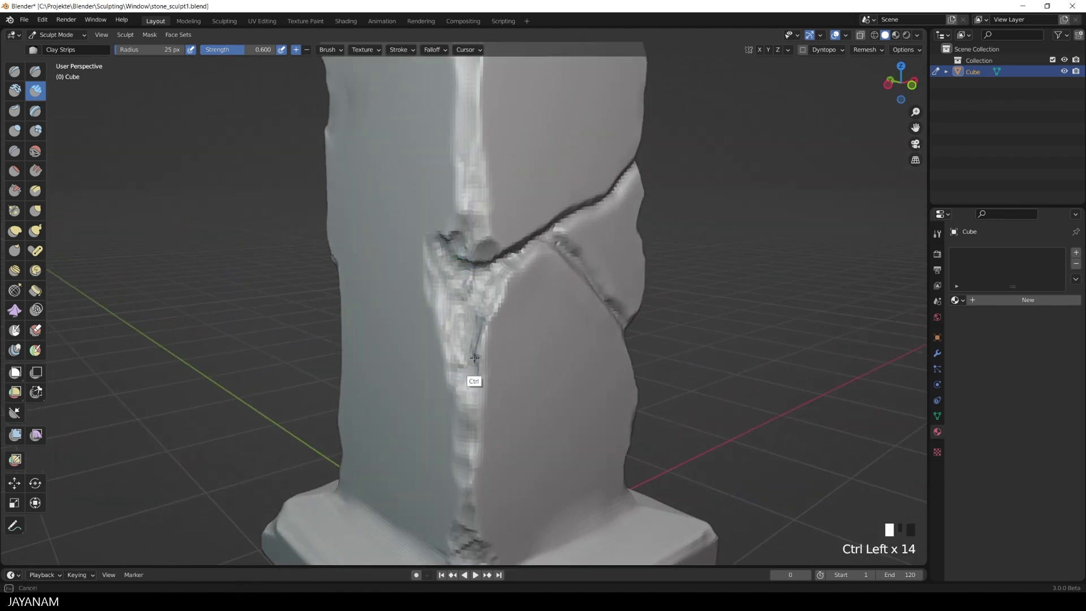
{"action": "left_click", "coordinate": [475, 323], "text": "ctrl"}
{"action": "left_click", "coordinate": [464, 280], "text": "ctrl"}
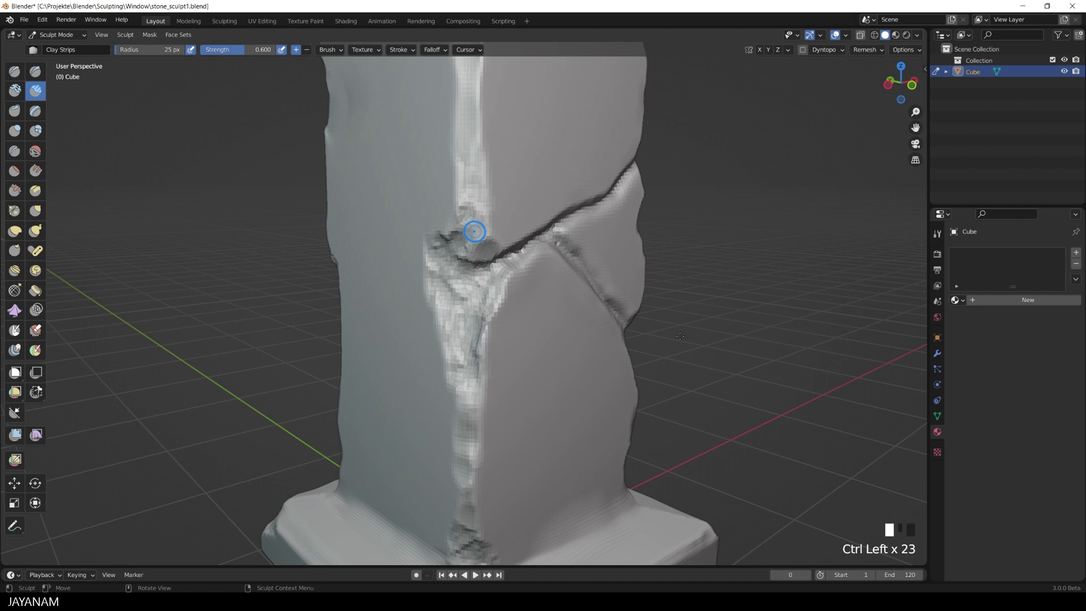
Chip the broken upper rim of the cracked face and carve a small shallow dent into its upper block.
{"action": "middle_click_drag", "start_coordinate": [702, 344], "coordinate": [644, 415]}
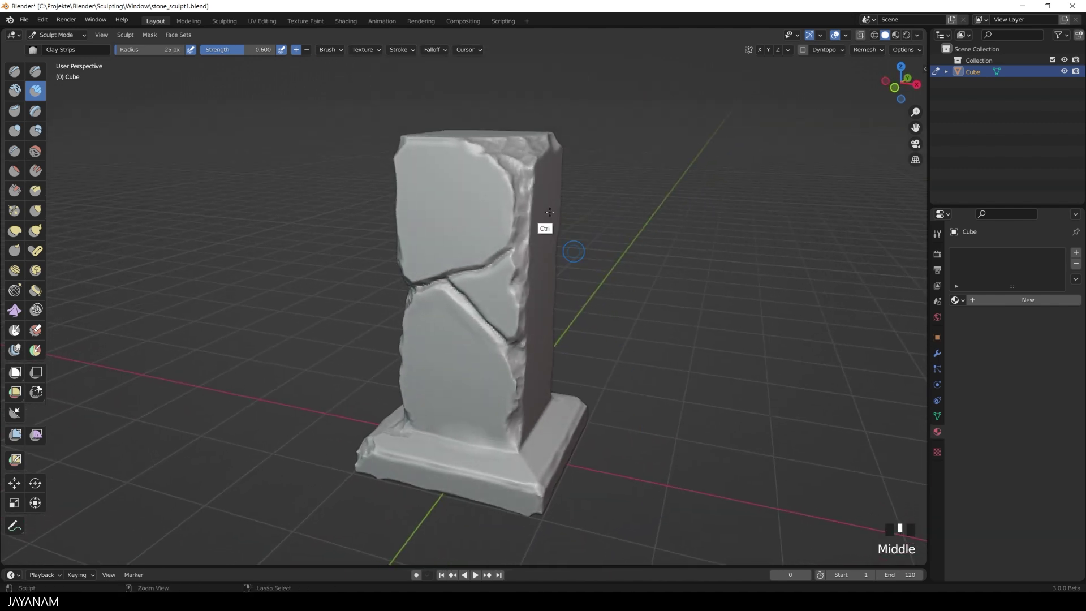
{"action": "left_click", "coordinate": [505, 153], "text": "ctrl"}
{"action": "left_click", "coordinate": [505, 157], "text": "ctrl"}
{"action": "left_click", "coordinate": [504, 154], "text": "ctrl"}
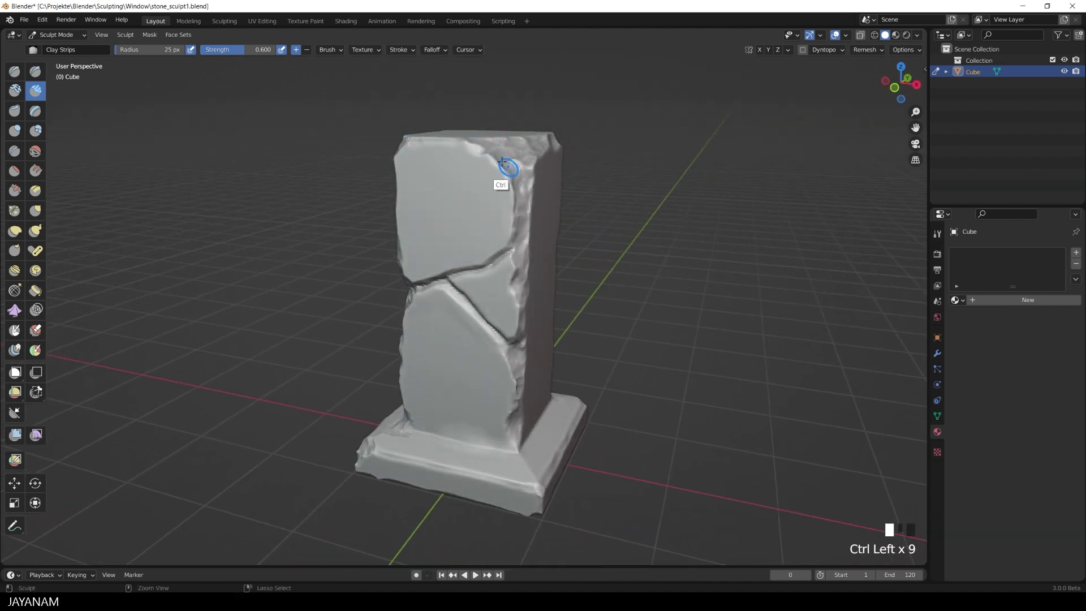
{"action": "left_click", "coordinate": [493, 160], "text": "ctrl"}
{"action": "left_click", "coordinate": [485, 158], "text": "ctrl"}
{"action": "left_click", "coordinate": [498, 175], "text": "ctrl"}
{"action": "left_click", "coordinate": [510, 196], "text": "ctrl"}
{"action": "left_click_drag", "start_coordinate": [445, 197], "coordinate": [453, 212], "text": "ctrl"}
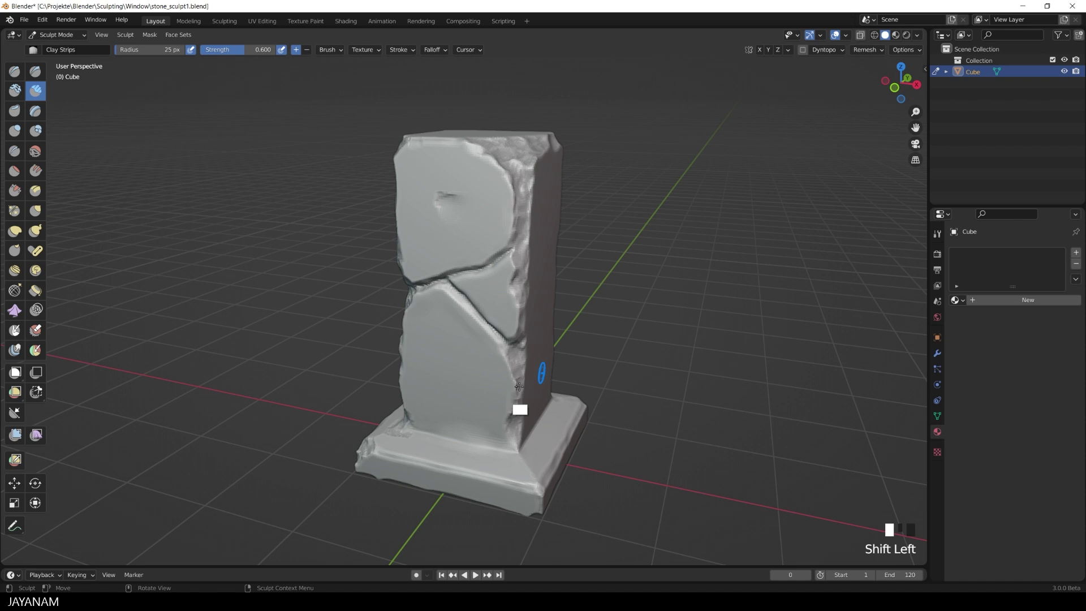
Carve chips into the cracked face's lower corner beside the branch-crack edge and soften them where they meet the base.
{"action": "left_click", "coordinate": [506, 413], "text": "ctrl"}
{"action": "left_click", "coordinate": [498, 437], "text": "ctrl"}
{"action": "left_click", "coordinate": [491, 447], "text": "shift"}
{"action": "left_click", "coordinate": [503, 452], "text": "shift"}
{"action": "left_click", "coordinate": [537, 451], "text": "ctrl"}
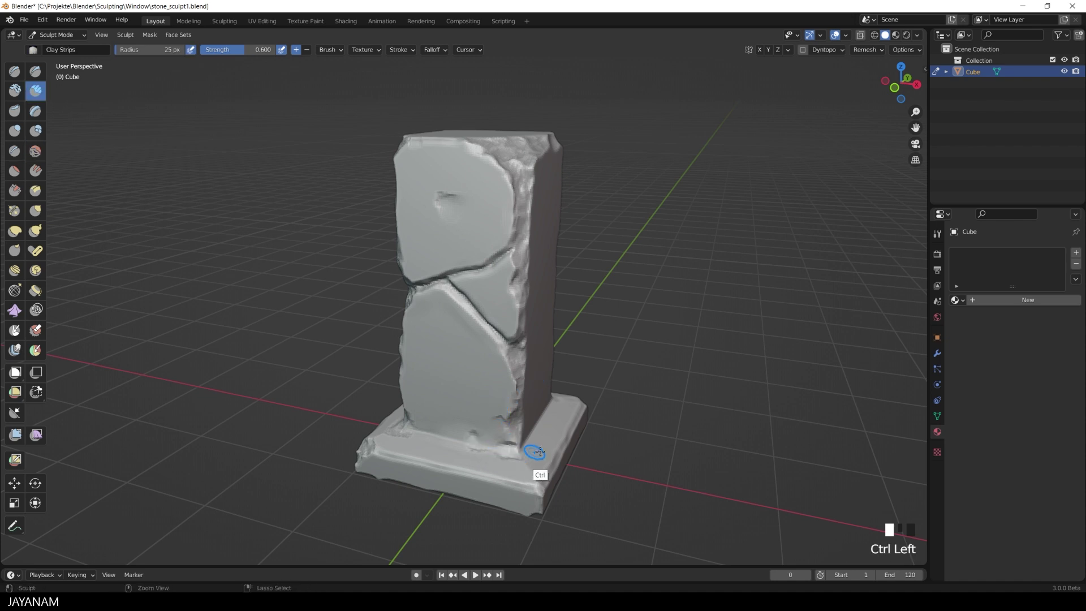
{"action": "left_click", "coordinate": [498, 456], "text": "shift"}
{"action": "left_click", "coordinate": [499, 454], "text": "shift"}
{"action": "left_click", "coordinate": [502, 452], "text": "shift"}
{"action": "left_click", "coordinate": [505, 455], "text": "shift"}
{"action": "left_click", "coordinate": [508, 457], "text": "shift"}
Carve chips into the vertical edge just below the outer end of the branch crack.
{"action": "middle_click_drag", "start_coordinate": [652, 446], "coordinate": [639, 441]}
{"action": "left_click", "coordinate": [512, 349], "text": "ctrl"}
{"action": "left_click", "coordinate": [517, 364], "text": "ctrl"}
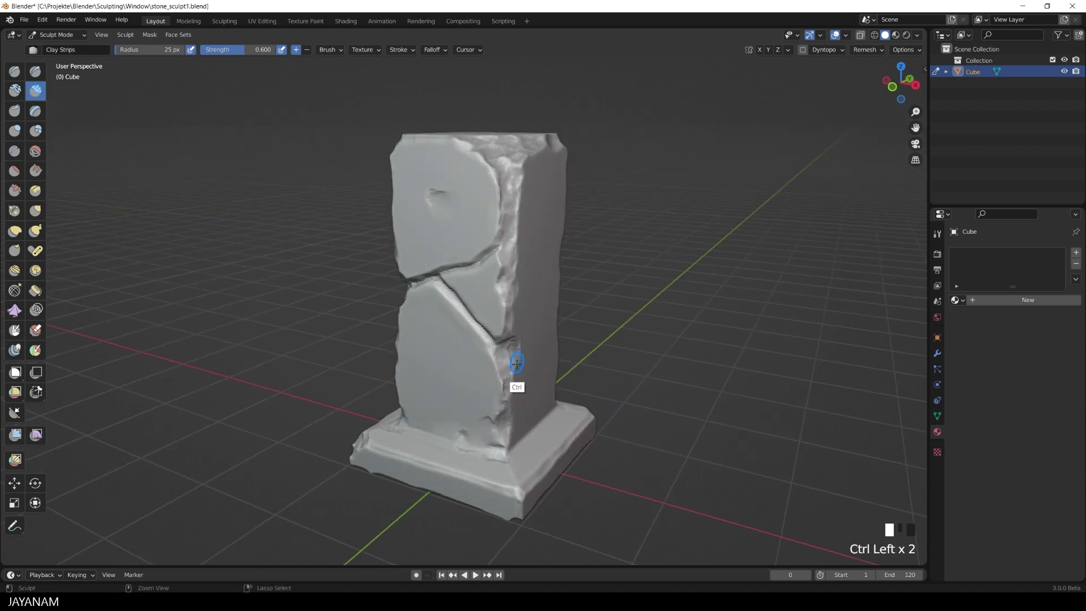
{"action": "left_click_drag", "start_coordinate": [517, 363], "coordinate": [511, 379], "text": "ctrl"}
{"action": "left_click", "coordinate": [521, 356], "text": "shift"}
Carve more chips into the same vertical edge around the main crack's end and beside the upper block.
{"action": "left_click", "coordinate": [529, 275], "text": "ctrl"}
{"action": "left_click", "coordinate": [513, 253], "text": "ctrl"}
{"action": "left_click", "coordinate": [506, 265], "text": "ctrl"}
{"action": "left_click_drag", "start_coordinate": [510, 259], "coordinate": [516, 270], "text": "ctrl"}
{"action": "left_click", "coordinate": [511, 234], "text": "ctrl"}
{"action": "left_click", "coordinate": [512, 217], "text": "ctrl"}
Chip the lower rim and outer corner of the base beneath the cracked face, working from a low viewpoint.
{"action": "middle_click_drag", "start_coordinate": [636, 295], "coordinate": [659, 259], "text": "alt"}
{"action": "mouse_move", "coordinate": [587, 492]}
{"action": "middle_mouse_down"}
{"action": "mouse_move", "coordinate": [657, 410]}
{"action": "mouse_move", "coordinate": [622, 430]}
{"action": "middle_mouse_up"}
{"action": "left_click", "coordinate": [405, 475], "text": "ctrl"}
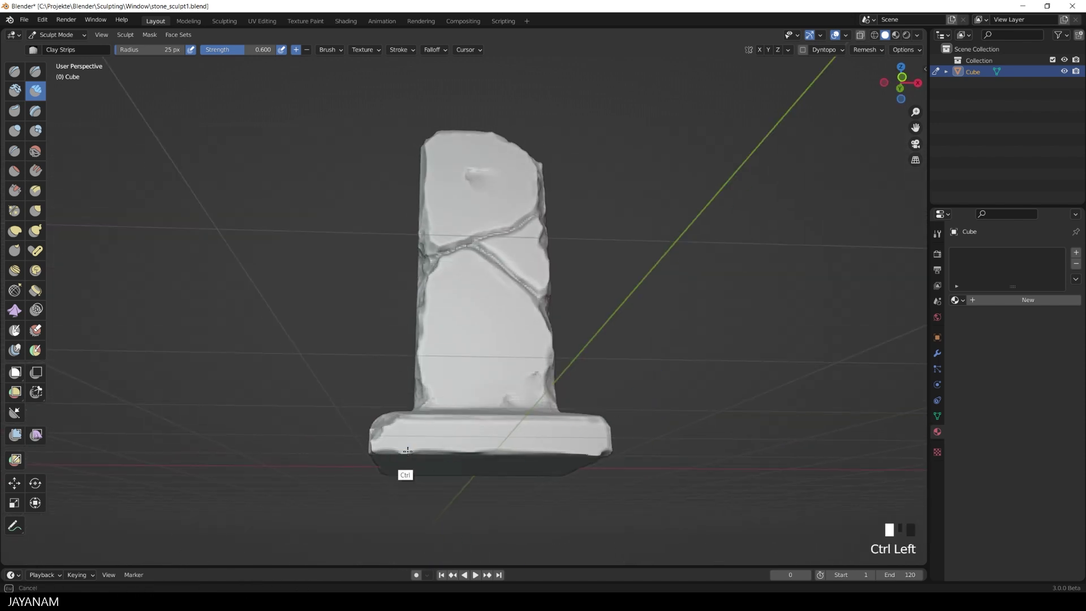
{"action": "left_click", "coordinate": [373, 449], "text": "ctrl"}
{"action": "left_click", "coordinate": [380, 435], "text": "ctrl"}
{"action": "left_click", "coordinate": [378, 444], "text": "ctrl"}
{"action": "left_click", "coordinate": [382, 450], "text": "ctrl"}
{"action": "left_click", "coordinate": [388, 453], "text": "ctrl"}
Pinch along the rims of the cracks and the upper block with the Pinch/Magnify brush at 25 px.
{"action": "mouse_move", "coordinate": [686, 417]}
{"action": "middle_mouse_down"}
{"action": "mouse_move", "coordinate": [703, 461]}
{"action": "mouse_move", "coordinate": [642, 460]}
{"action": "middle_mouse_up"}
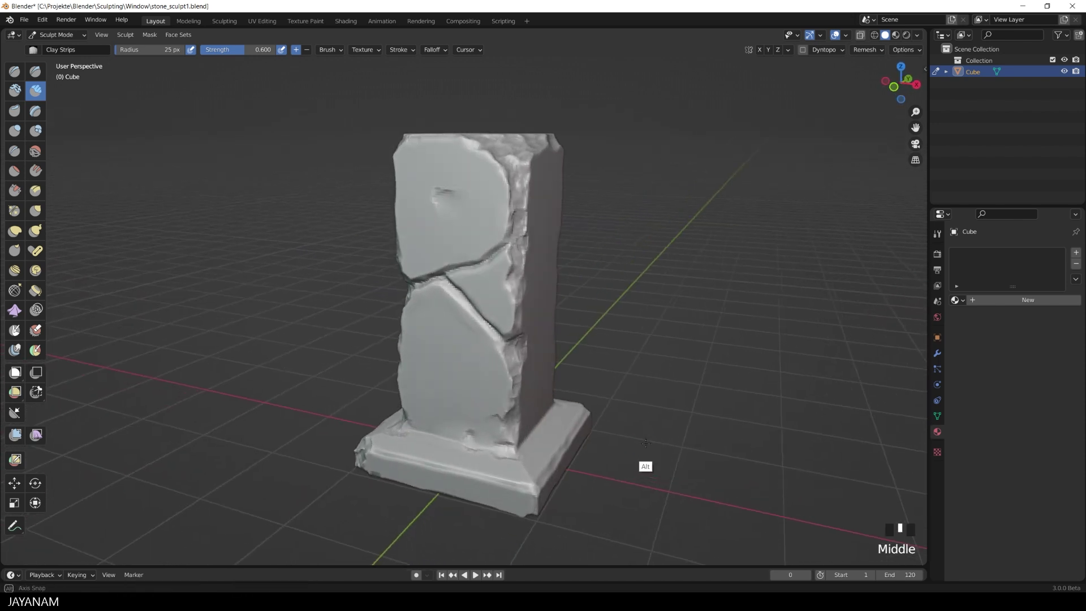
{"action": "left_click", "coordinate": [14, 211]}
{"action": "middle_click_drag", "start_coordinate": [610, 359], "coordinate": [644, 325]}
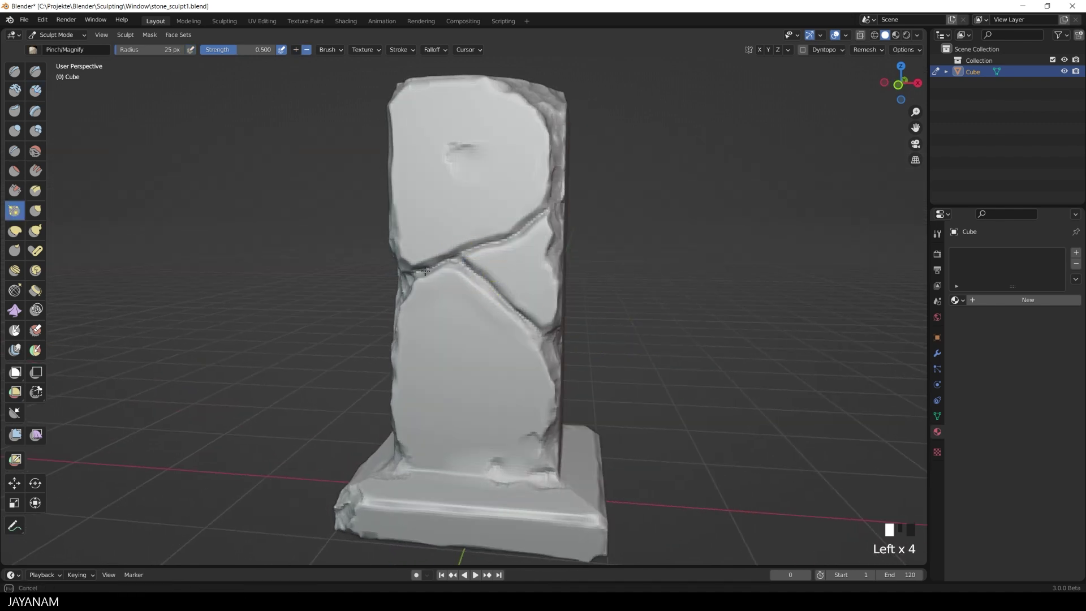
{"action": "left_click", "coordinate": [513, 232], "text": "ctrl"}
{"action": "left_click", "coordinate": [468, 241], "text": "ctrl"}
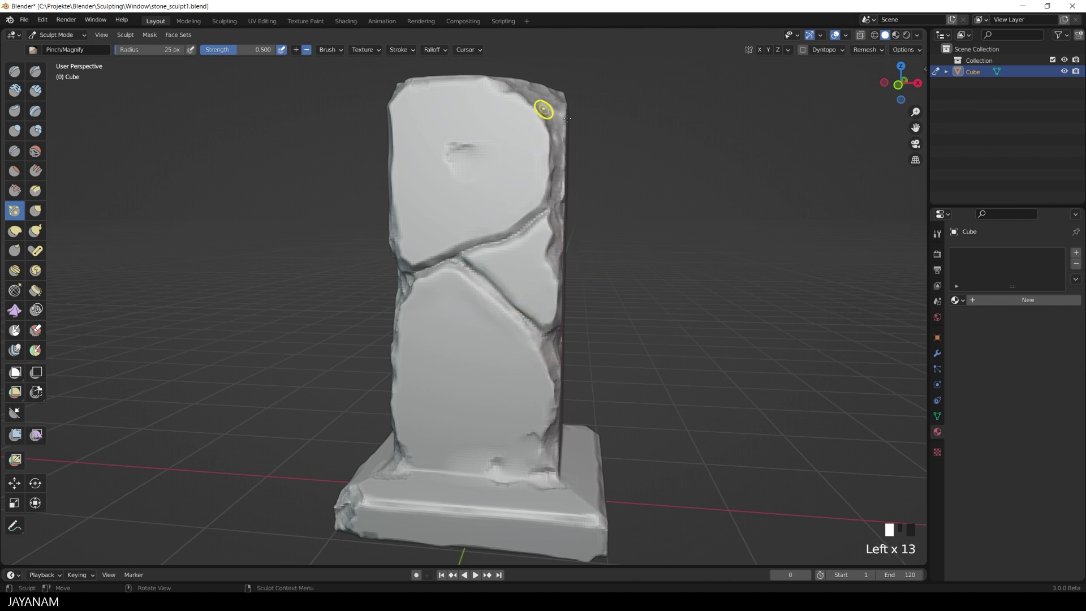
{"action": "middle_click_drag", "start_coordinate": [677, 309], "coordinate": [614, 331]}
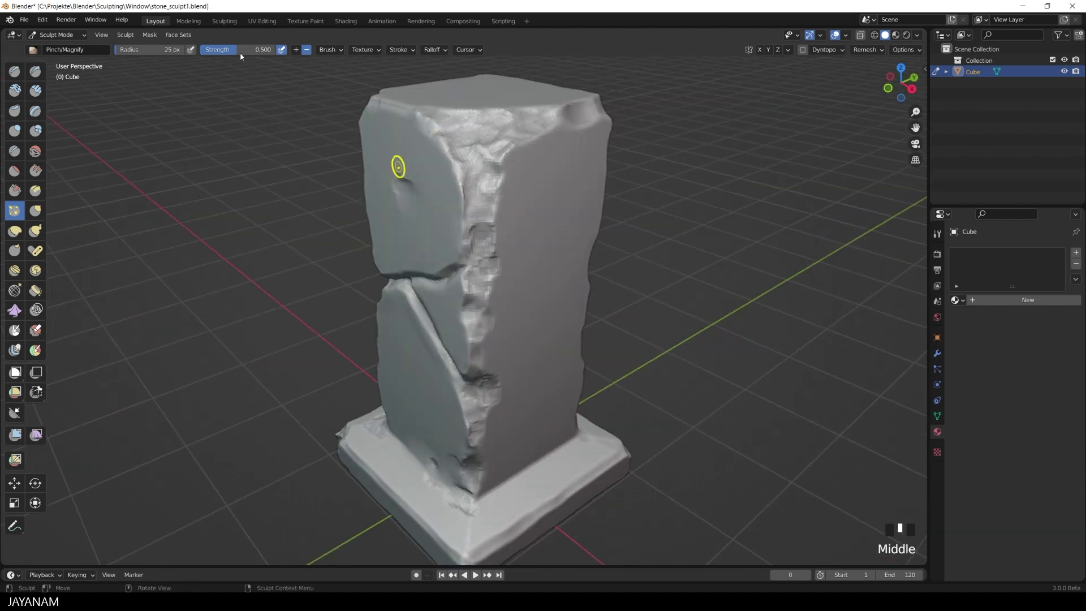
Set the Pinch/Magnify strength to 0.633 and pinch the rim of the upper block beside the chipped vertical edge.
{"action": "left_click_drag", "start_coordinate": [238, 50], "coordinate": [247, 49]}
{"action": "left_click_drag", "start_coordinate": [450, 167], "coordinate": [454, 187]}
{"action": "left_click_drag", "start_coordinate": [455, 173], "coordinate": [452, 187]}
Pinch the rims of the main crack and the branch crack on the front face with the Pinch/Magnify brush.
{"action": "middle_click_drag", "start_coordinate": [656, 288], "coordinate": [717, 264]}
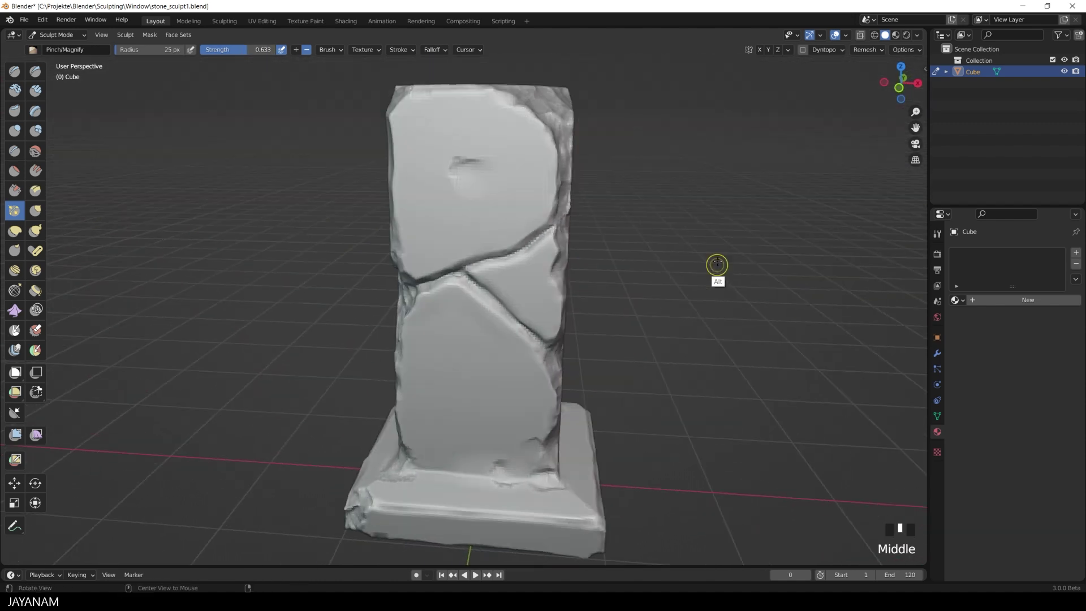
{"action": "left_click_drag", "start_coordinate": [549, 229], "coordinate": [534, 242]}
{"action": "left_click_drag", "start_coordinate": [537, 240], "coordinate": [520, 252]}
{"action": "left_click_drag", "start_coordinate": [523, 251], "coordinate": [506, 260]}
{"action": "left_click", "coordinate": [463, 274]}
{"action": "left_click", "coordinate": [462, 288]}
{"action": "mouse_move", "coordinate": [481, 257]}
{"action": "left_mouse_down"}
{"action": "mouse_move", "coordinate": [465, 264]}
{"action": "mouse_move", "coordinate": [504, 311]}
{"action": "left_mouse_up"}
{"action": "left_click_drag", "start_coordinate": [503, 311], "coordinate": [546, 345]}
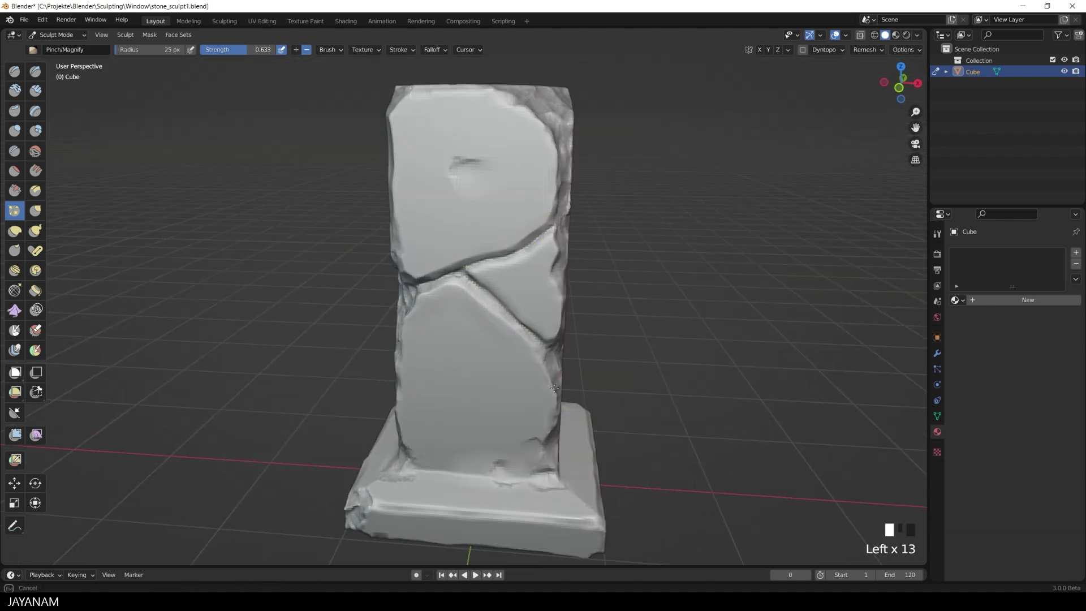
{"action": "left_click", "coordinate": [520, 314]}
Smooth the base near its outer corner and the foot of the cracked face.
{"action": "scroll", "coordinate": [659, 381], "scroll_direction": "down", "scroll_amount": 3}
{"action": "middle_click_drag", "start_coordinate": [664, 470], "coordinate": [664, 453]}
{"action": "left_click", "coordinate": [550, 456], "text": "shift"}
{"action": "middle_click_drag", "start_coordinate": [550, 456], "coordinate": [665, 380]}
{"action": "left_click", "coordinate": [503, 441], "text": "shift"}
{"action": "left_click", "coordinate": [500, 439], "text": "shift"}
{"action": "left_click", "coordinate": [507, 447], "text": "shift"}
{"action": "left_click", "coordinate": [514, 435], "text": "shift"}
Carve chips into both front corners of the base with the Clay Strips brush at 25 px and strength 0.600.
{"action": "left_click", "coordinate": [36, 92]}
{"action": "left_click", "coordinate": [372, 438], "text": "ctrl"}
{"action": "left_click", "coordinate": [402, 419], "text": "ctrl"}
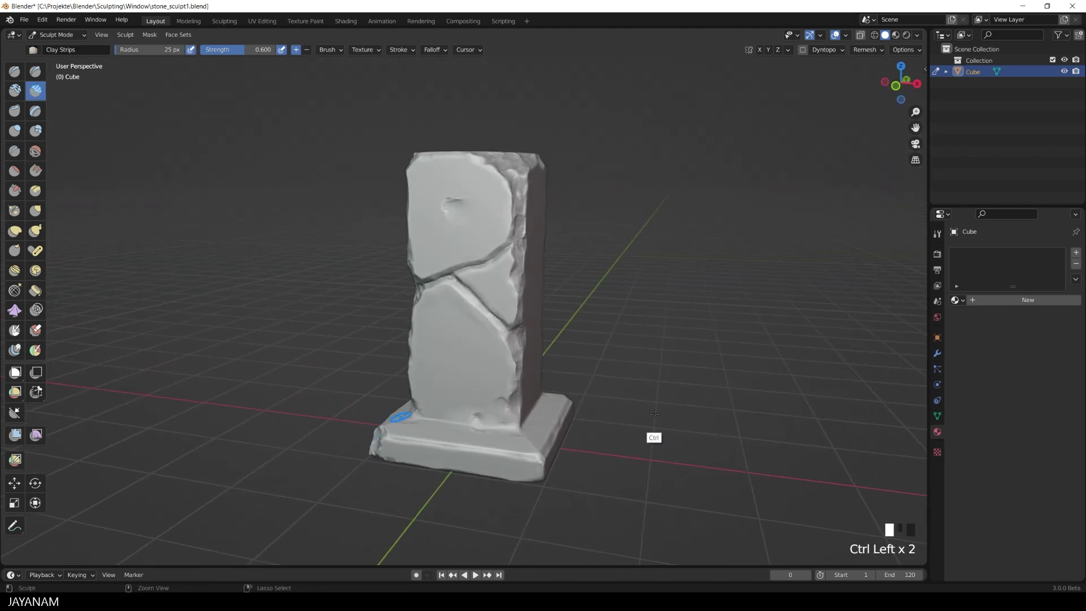
{"action": "left_click", "coordinate": [542, 459], "text": "ctrl"}
{"action": "left_click", "coordinate": [539, 454], "text": "ctrl"}
{"action": "left_click", "coordinate": [537, 452], "text": "ctrl"}
Carve chips into the lower end of the pillar's vertical edge just above the base.
{"action": "left_click", "coordinate": [516, 396], "text": "ctrl"}
{"action": "left_click", "coordinate": [512, 407], "text": "ctrl"}
{"action": "left_click", "coordinate": [521, 421], "text": "ctrl"}
{"action": "left_click", "coordinate": [520, 395], "text": "ctrl"}
{"action": "left_click", "coordinate": [504, 409], "text": "ctrl"}
{"action": "left_click", "coordinate": [514, 415], "text": "ctrl"}
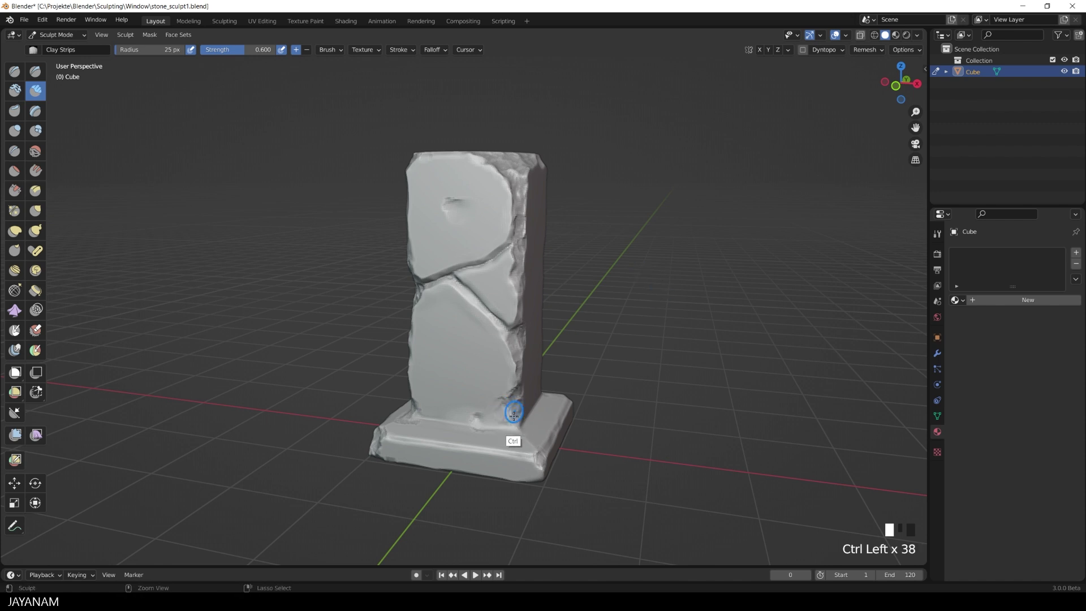
{"action": "left_click", "coordinate": [509, 429], "text": "ctrl"}
{"action": "left_click", "coordinate": [509, 406], "text": "ctrl"}
{"action": "left_click", "coordinate": [522, 418], "text": "ctrl"}
{"action": "left_click", "coordinate": [519, 411], "text": "ctrl"}
Carve more chips into the cracked face's lower corner, the edge beside the branch crack and the base rim, smoothing the base's front.
{"action": "mouse_move", "coordinate": [685, 431]}
{"action": "middle_mouse_down"}
{"action": "mouse_move", "coordinate": [717, 433]}
{"action": "mouse_move", "coordinate": [681, 424]}
{"action": "mouse_move", "coordinate": [667, 458]}
{"action": "mouse_move", "coordinate": [601, 500]}
{"action": "mouse_move", "coordinate": [653, 458]}
{"action": "mouse_move", "coordinate": [663, 495]}
{"action": "middle_mouse_up"}
{"action": "left_click", "coordinate": [487, 418], "text": "ctrl"}
{"action": "left_click", "coordinate": [489, 419], "text": "ctrl"}
{"action": "left_click", "coordinate": [498, 423], "text": "ctrl"}
{"action": "left_click", "coordinate": [507, 417], "text": "ctrl"}
{"action": "left_click", "coordinate": [514, 414], "text": "ctrl"}
{"action": "left_click", "coordinate": [522, 325], "text": "ctrl"}
{"action": "left_click", "coordinate": [388, 454], "text": "ctrl"}
{"action": "left_click", "coordinate": [447, 470], "text": "shift"}
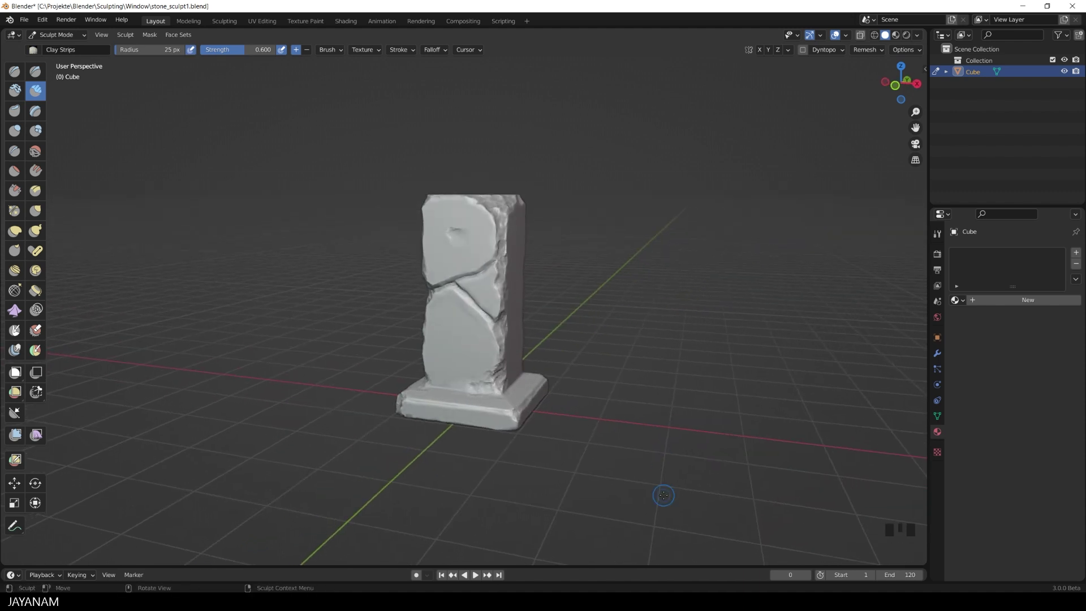
Set the viewport shading's cavity ridge to 0.469 and valley to 0.716, and enable shadows at 0.270.
{"action": "left_click", "coordinate": [917, 36]}
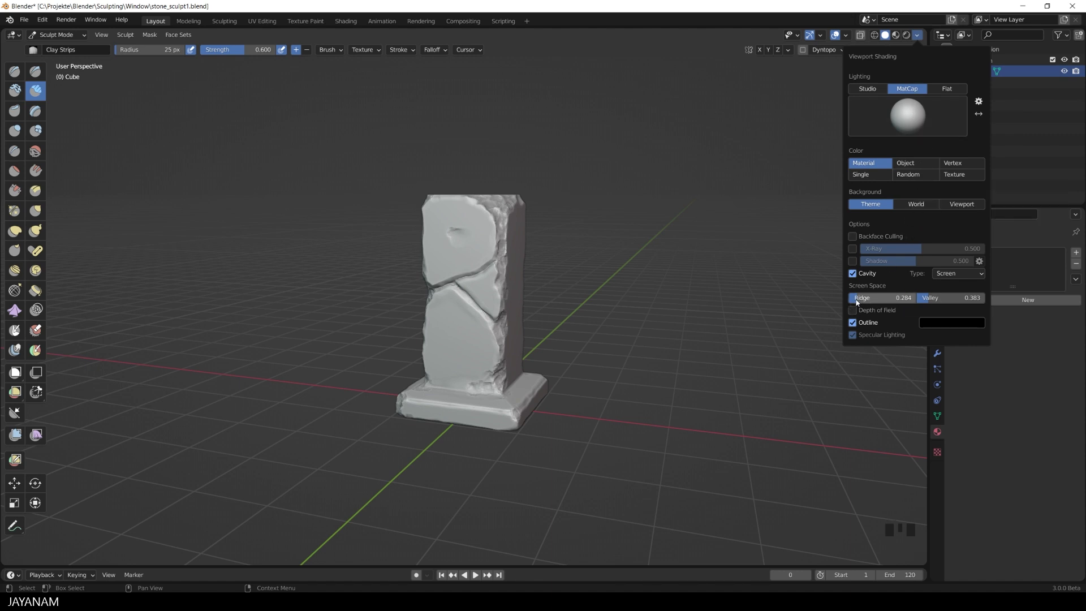
{"action": "left_click_drag", "start_coordinate": [861, 299], "coordinate": [955, 298]}
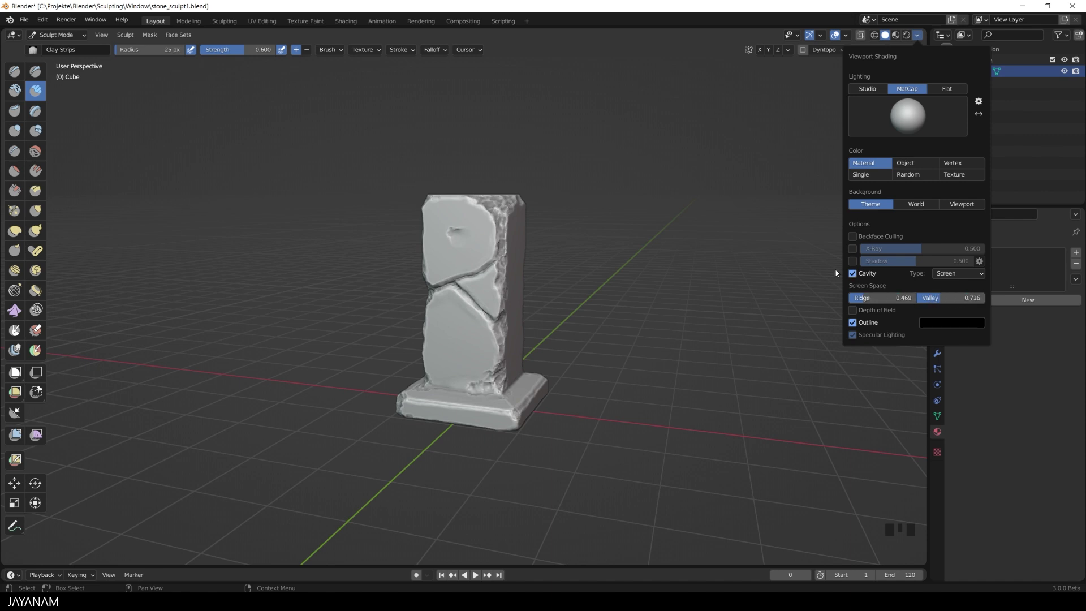
{"action": "left_click", "coordinate": [853, 261]}
{"action": "mouse_move", "coordinate": [878, 264]}
{"action": "left_mouse_down"}
{"action": "mouse_move", "coordinate": [865, 264]}
{"action": "mouse_move", "coordinate": [890, 260]}
{"action": "left_mouse_up"}
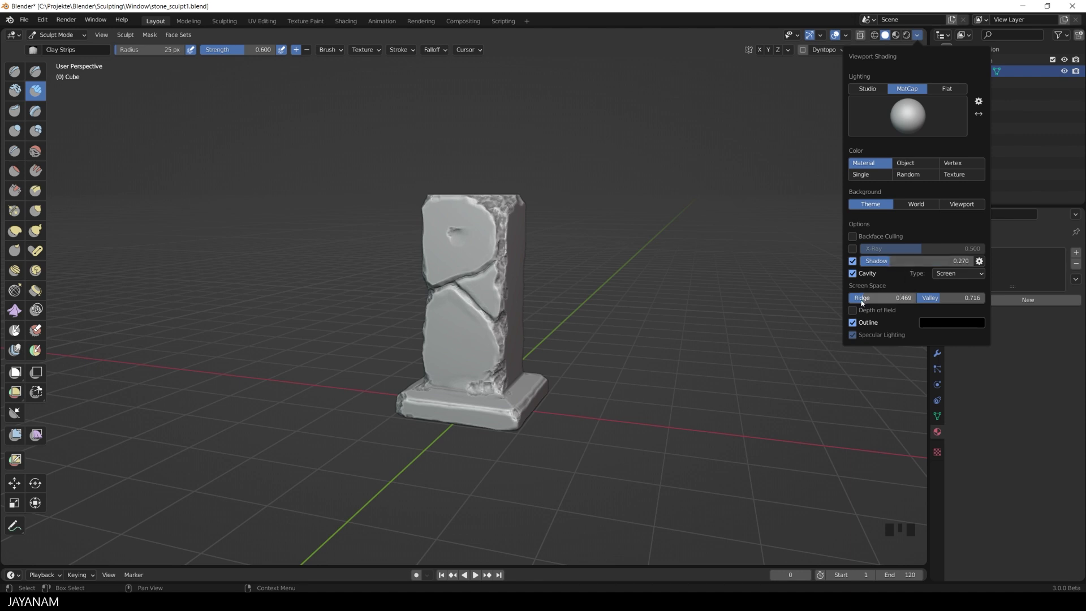
Fine-tune the screen-space cavity ridge and valley strengths of the viewport shading.
{"action": "left_click_drag", "start_coordinate": [904, 297], "coordinate": [861, 298]}
{"action": "mouse_move", "coordinate": [950, 298]}
{"action": "left_mouse_down"}
{"action": "mouse_move", "coordinate": [961, 297]}
{"action": "mouse_move", "coordinate": [938, 297]}
{"action": "left_mouse_up"}
{"action": "middle_click_drag", "start_coordinate": [492, 302], "coordinate": [491, 305]}
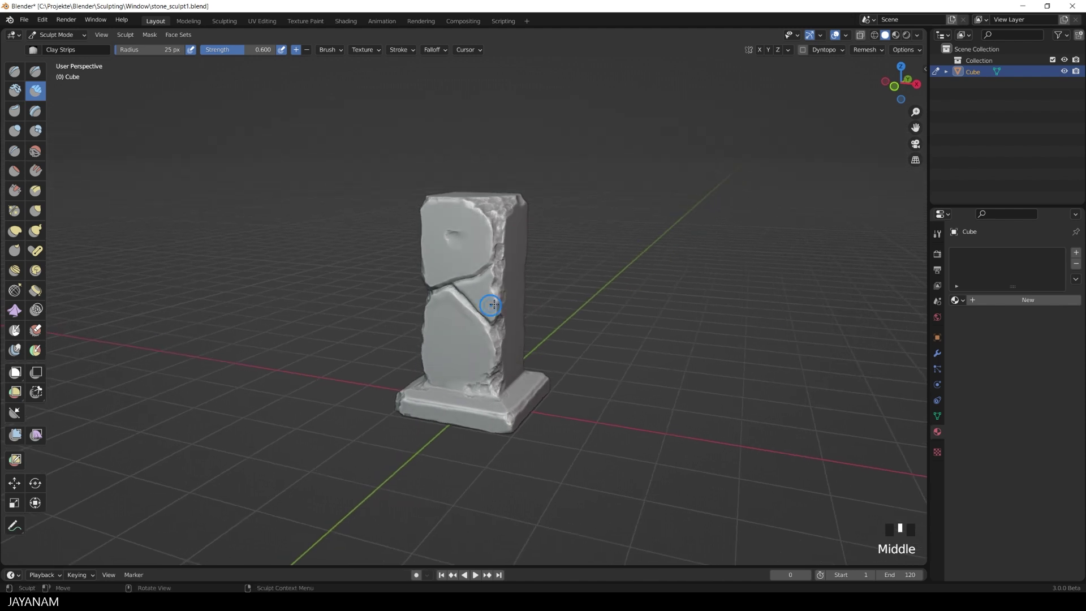
Hide the floor, the grid and the X and Y axes in the viewport for a clean view of the pillar.
{"action": "left_click", "coordinate": [847, 35]}
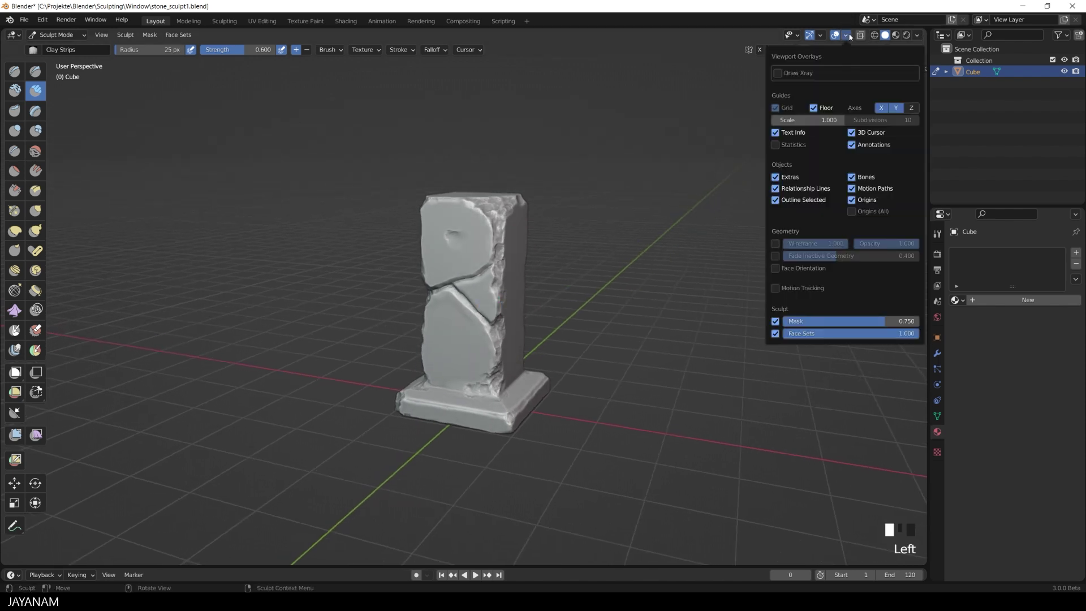
{"action": "left_click", "coordinate": [813, 108]}
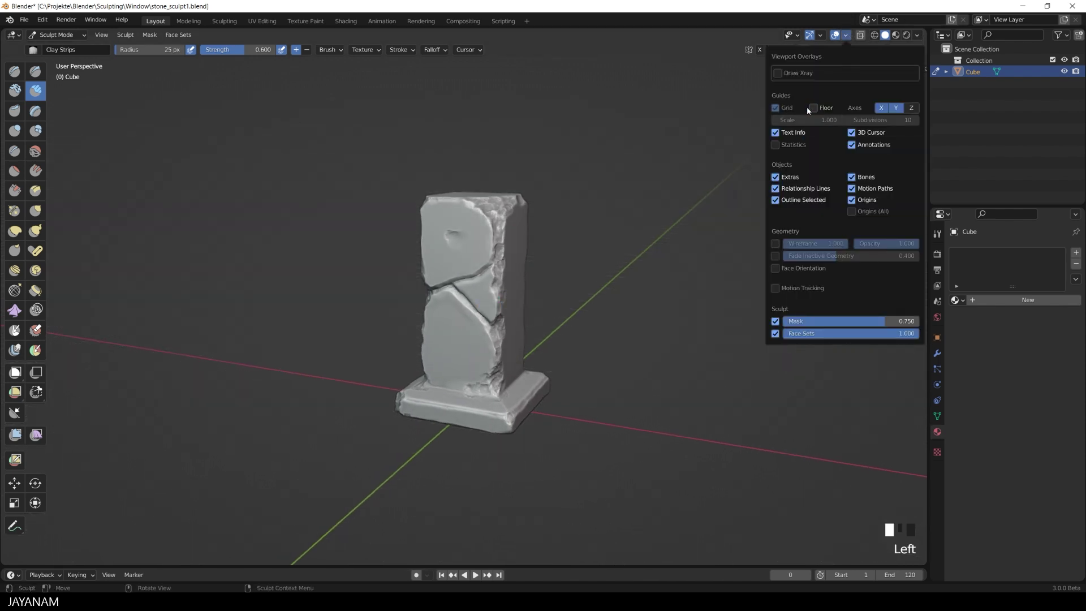
{"action": "left_click", "coordinate": [776, 107]}
{"action": "left_click", "coordinate": [881, 107]}
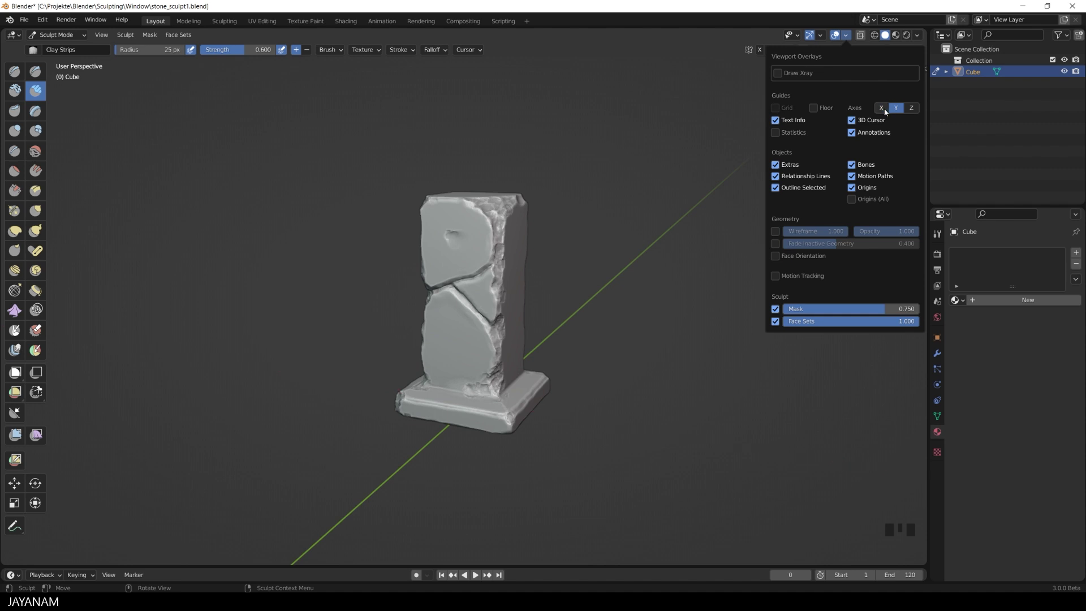
{"action": "left_click", "coordinate": [895, 107]}
{"action": "middle_click_drag", "start_coordinate": [705, 206], "coordinate": [679, 208]}
{"action": "mouse_move", "coordinate": [560, 368]}
{"action": "middle_mouse_down"}
{"action": "mouse_move", "coordinate": [613, 370]}
{"action": "mouse_move", "coordinate": [622, 282]}
{"action": "mouse_move", "coordinate": [625, 314]}
{"action": "mouse_move", "coordinate": [672, 376]}
{"action": "mouse_move", "coordinate": [610, 370]}
{"action": "middle_mouse_up"}
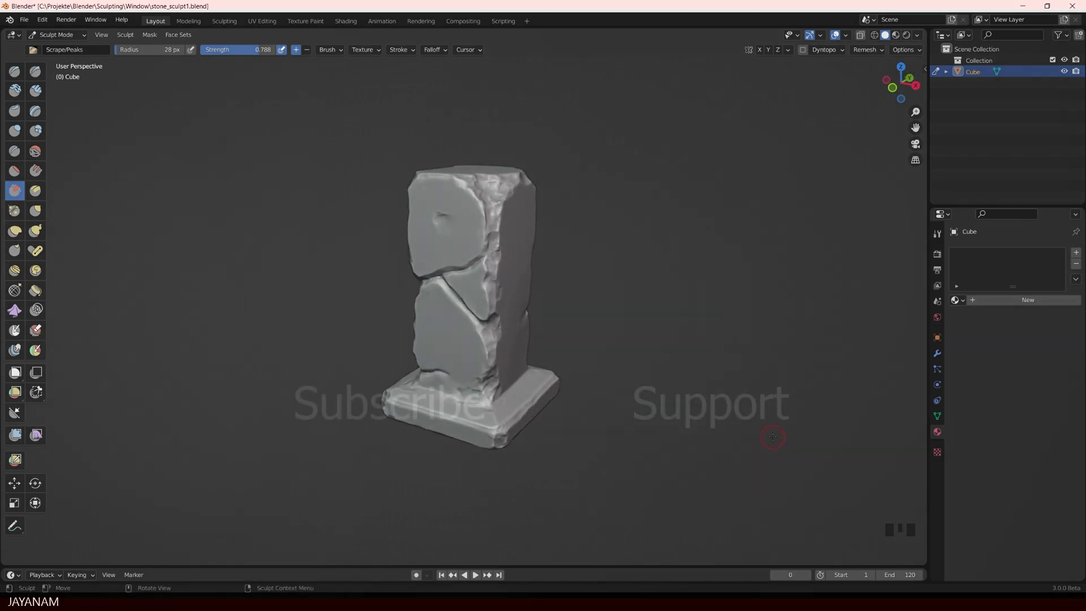